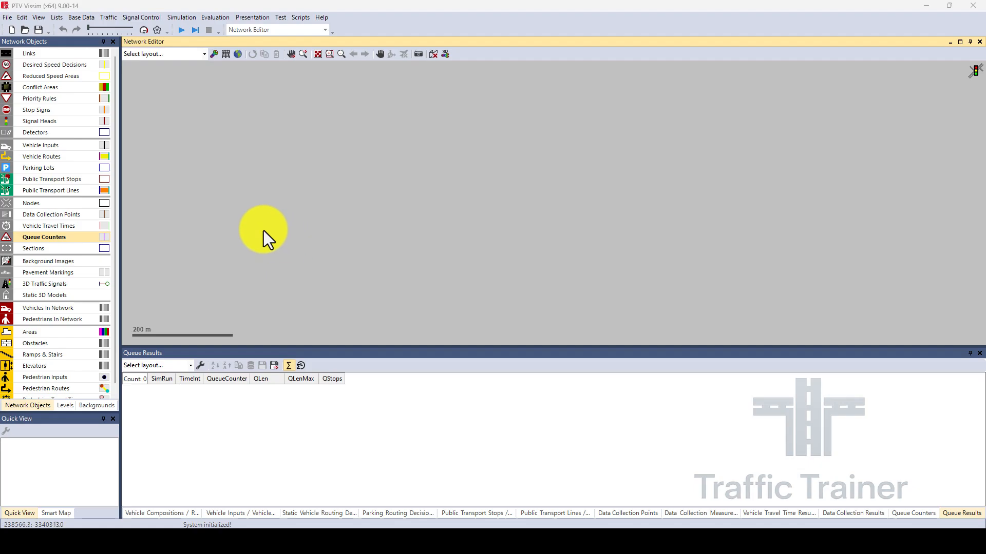
Draw a horizontal link about 878 m long across the network and give it 3 lanes.
left_click(39, 57)
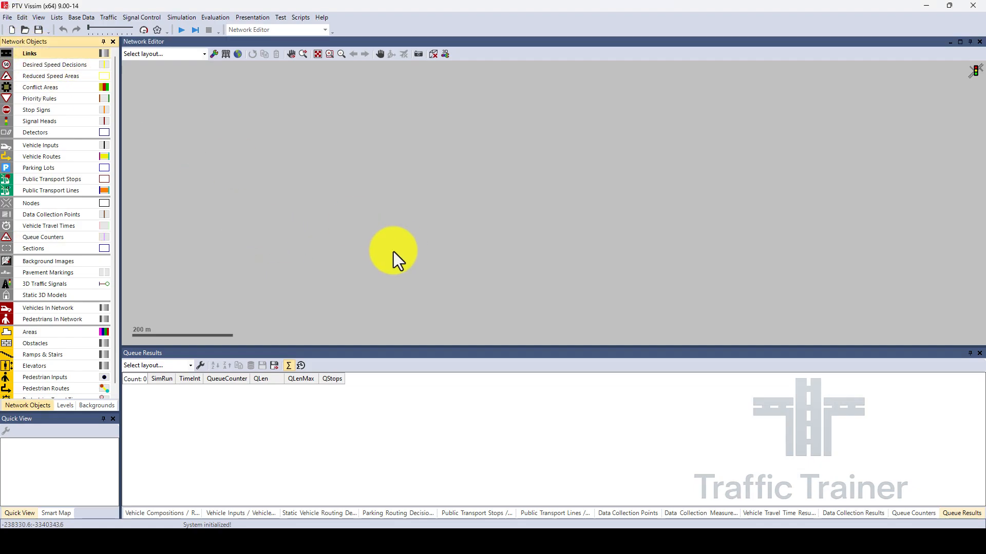
scroll(279, 233, "up", 2)
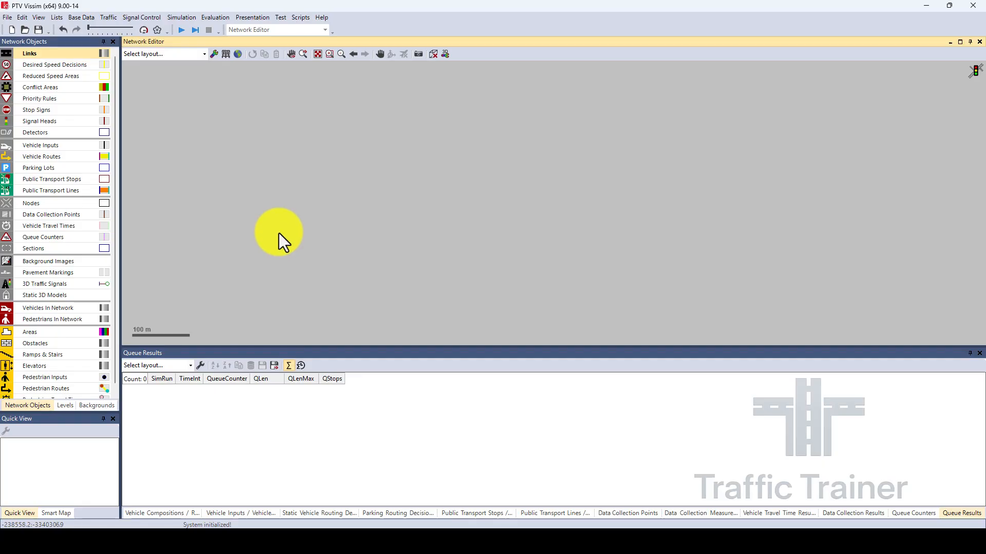
mouse_move(278, 233)
left_mouse_down()
mouse_move(796, 221)
mouse_move(766, 232)
mouse_move(783, 231)
left_mouse_up()
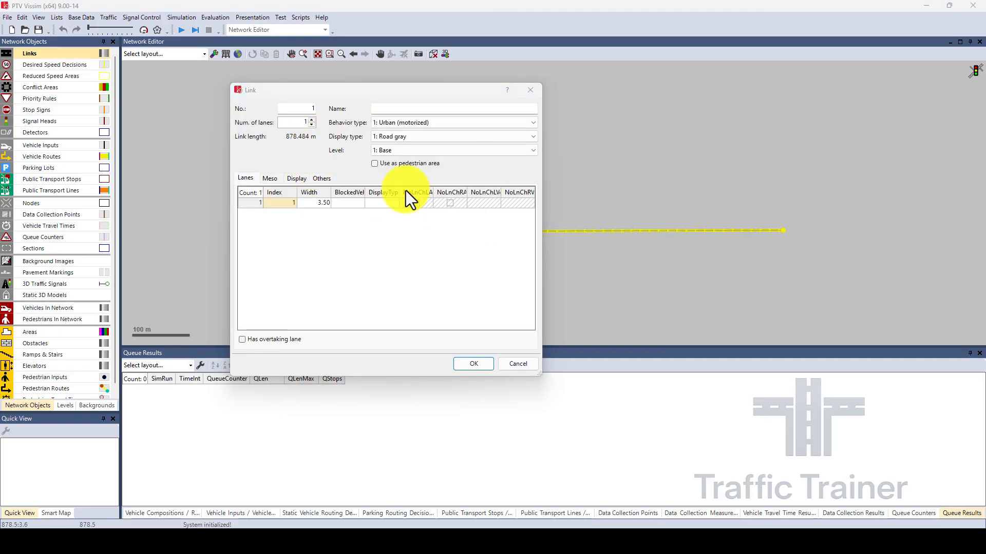
left_click(312, 120)
left_click(311, 120)
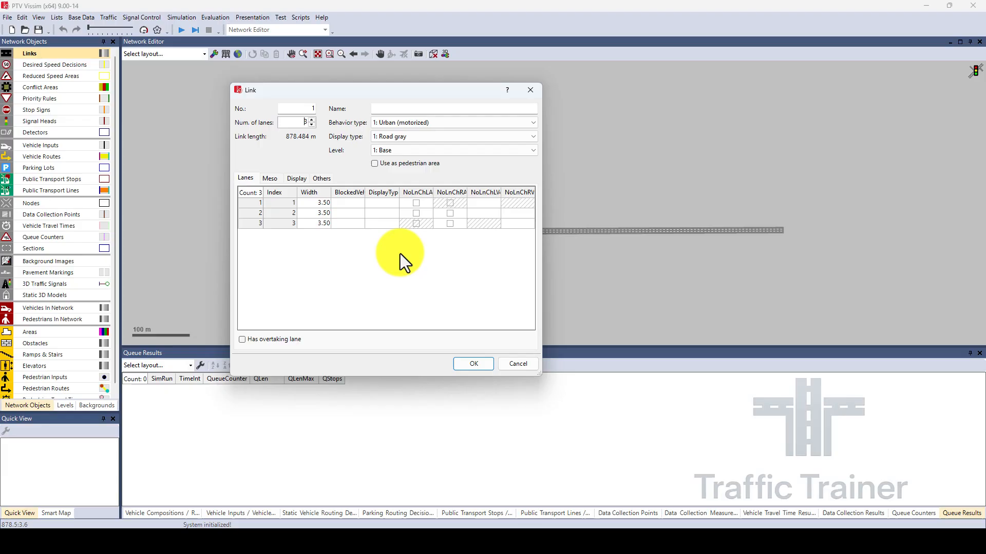
left_click(474, 364)
Draw a three-lane vertical link about 405 m long, running upward across the middle of the horizontal link.
left_click_drag(547, 296, 436, 280)
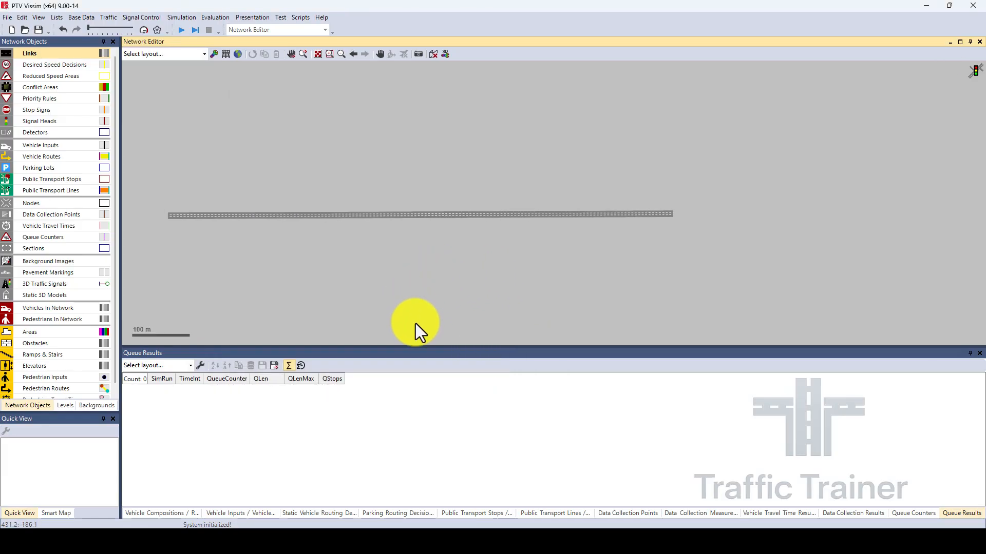
left_click_drag(415, 325, 410, 91)
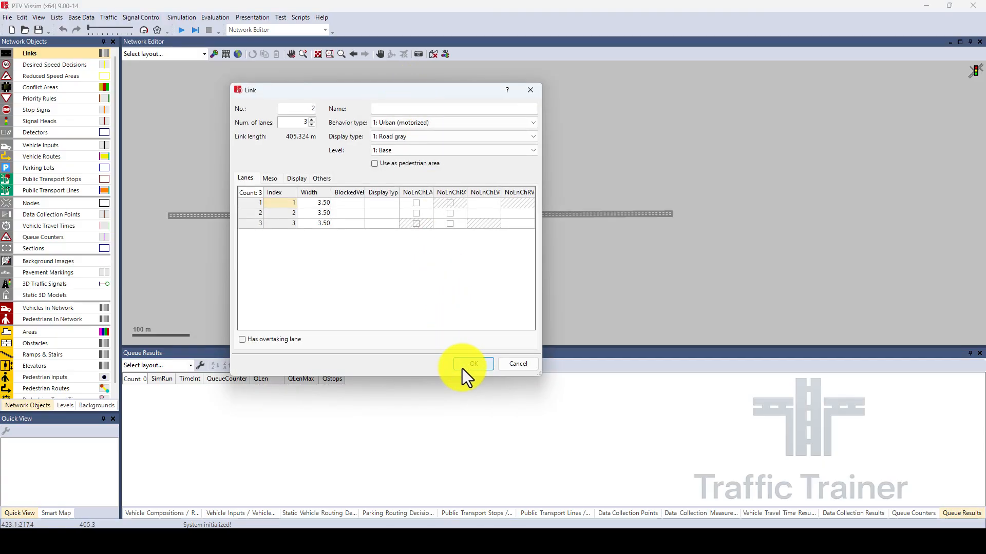
left_click(464, 352)
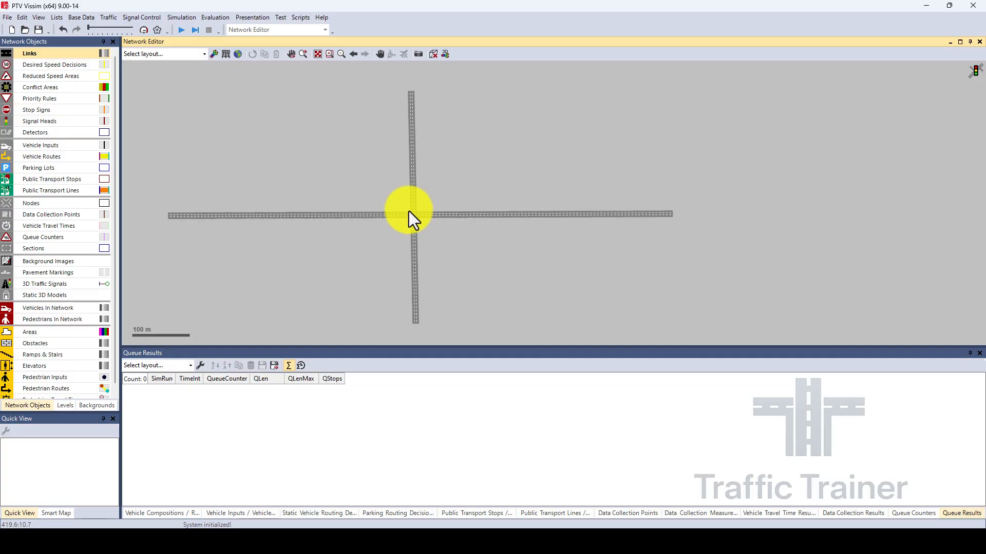
Inspect in wireframe display how the two links cross at the intersection, and return to the normal display.
scroll(417, 218, "up", 4)
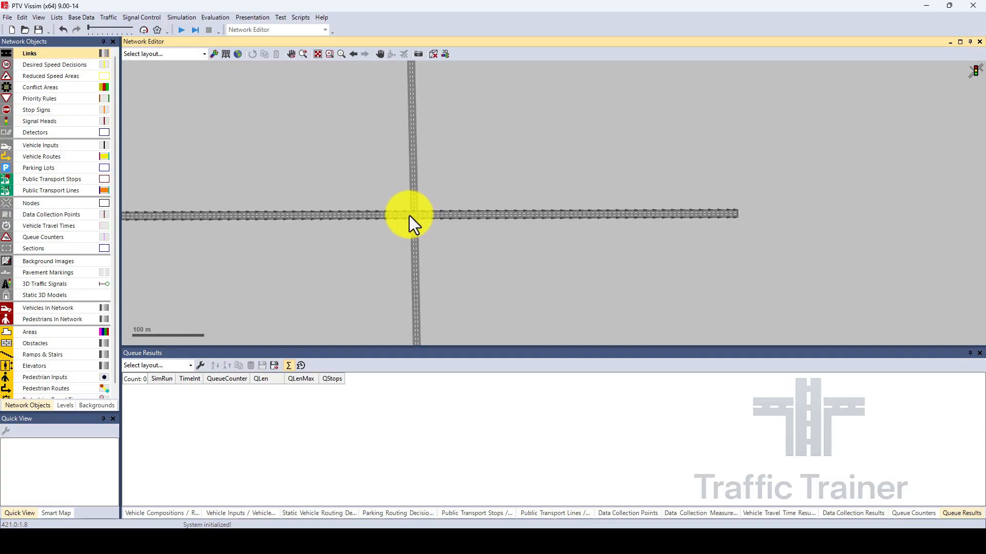
scroll(410, 214, "up", 5)
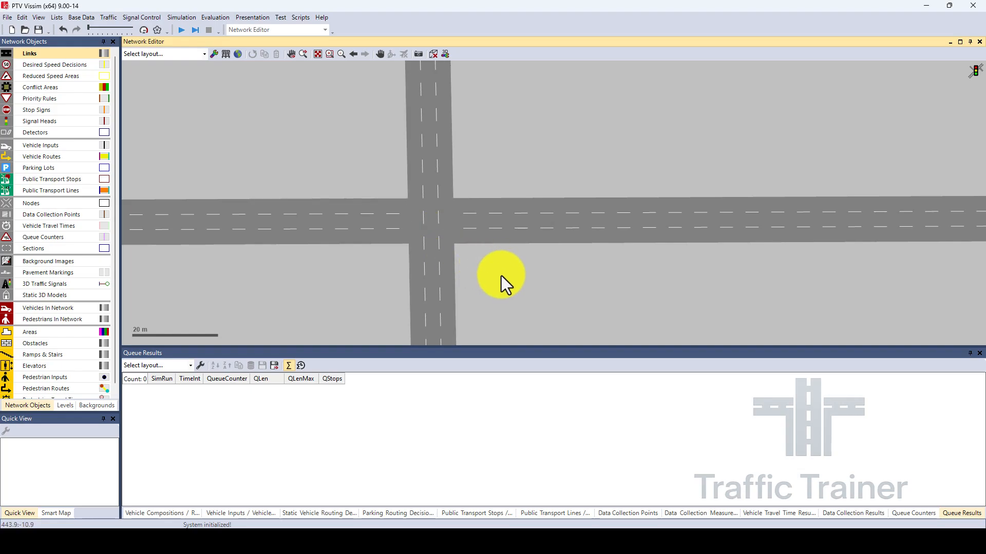
left_click_drag(502, 275, 499, 255)
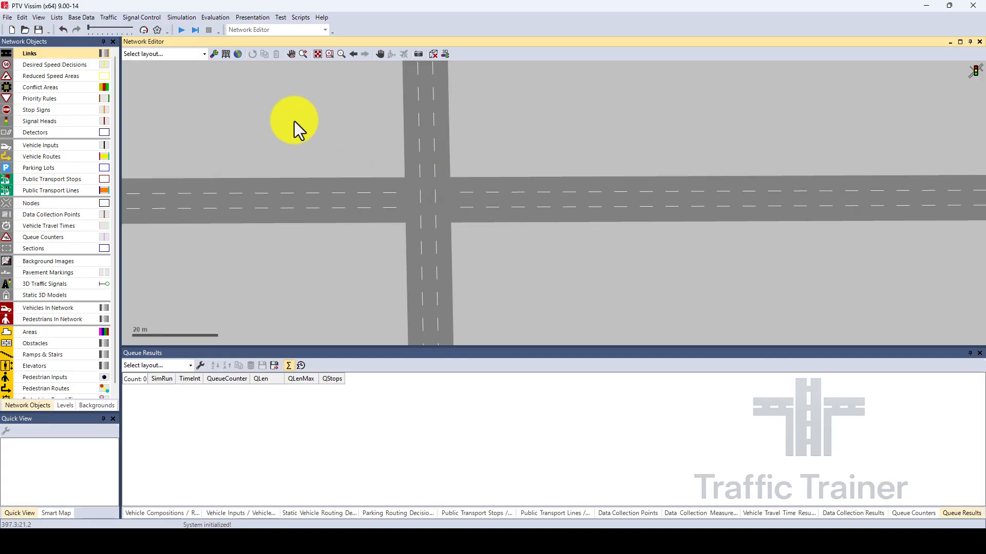
left_click(226, 54)
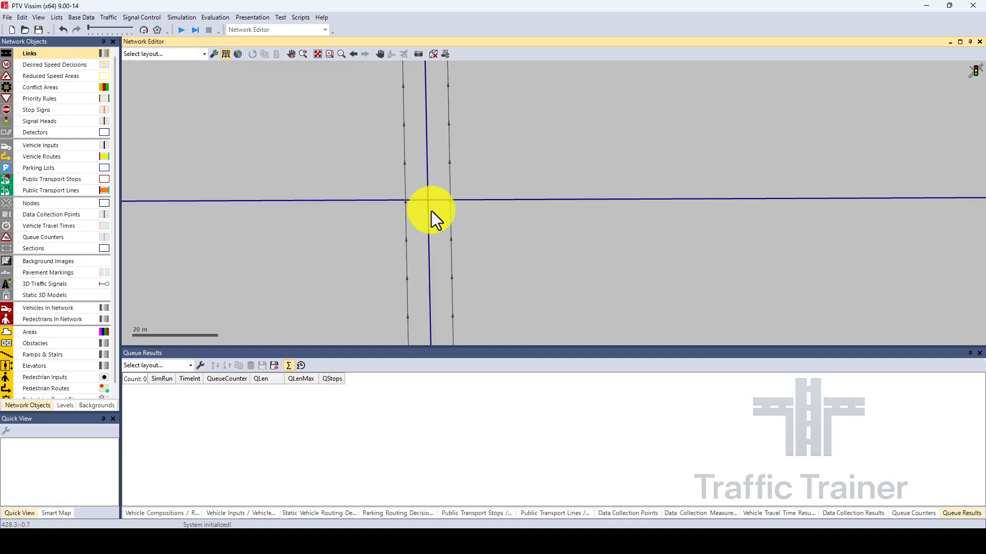
left_click(225, 56)
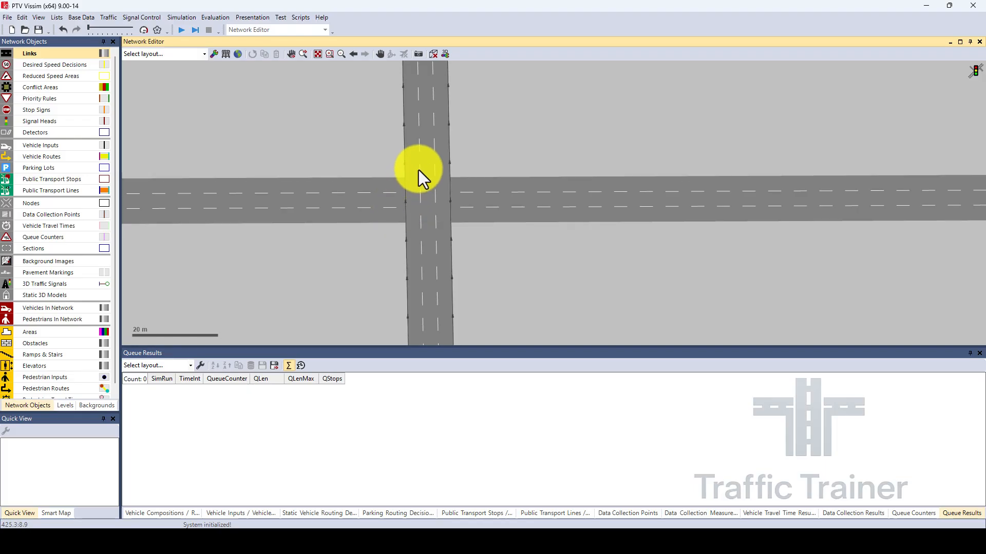
Split the horizontal link at 421.1 m with an automatic connector, and move the second part's start to the far side of the crossing.
right_click(400, 195)
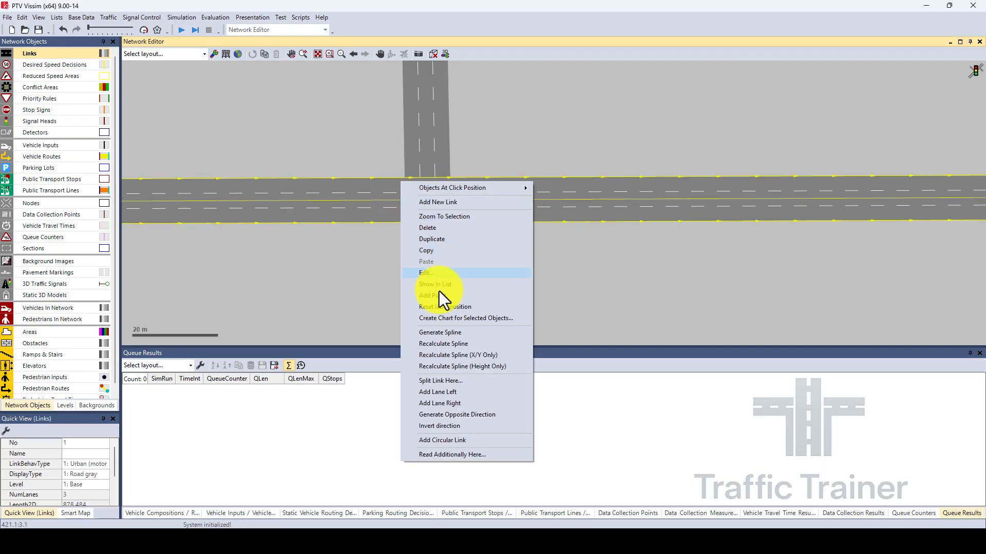
left_click(433, 381)
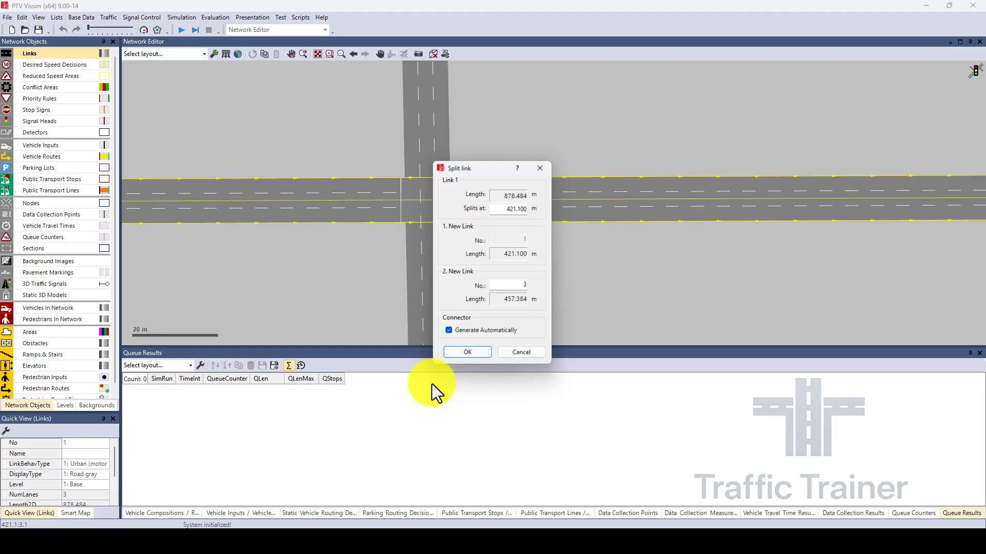
left_click(460, 356)
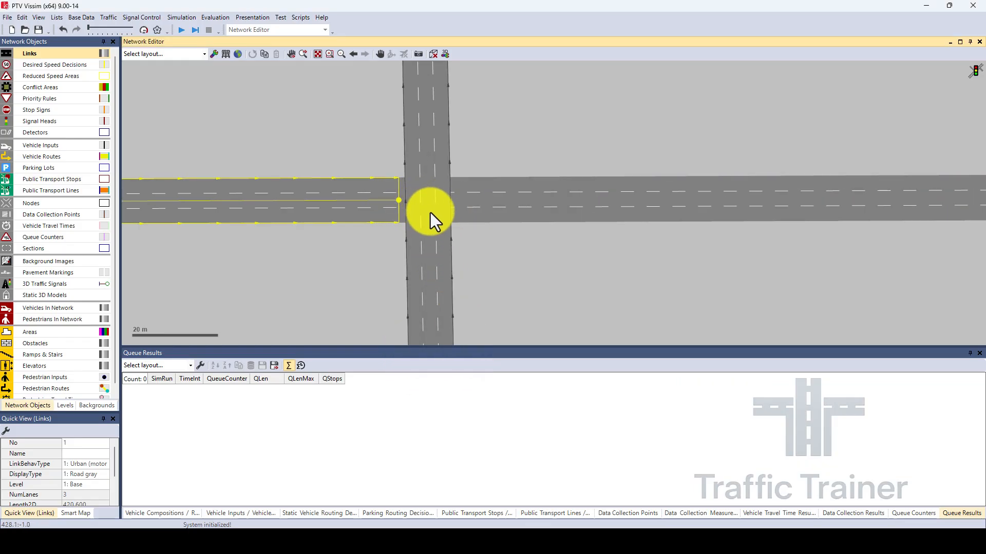
left_click(470, 202)
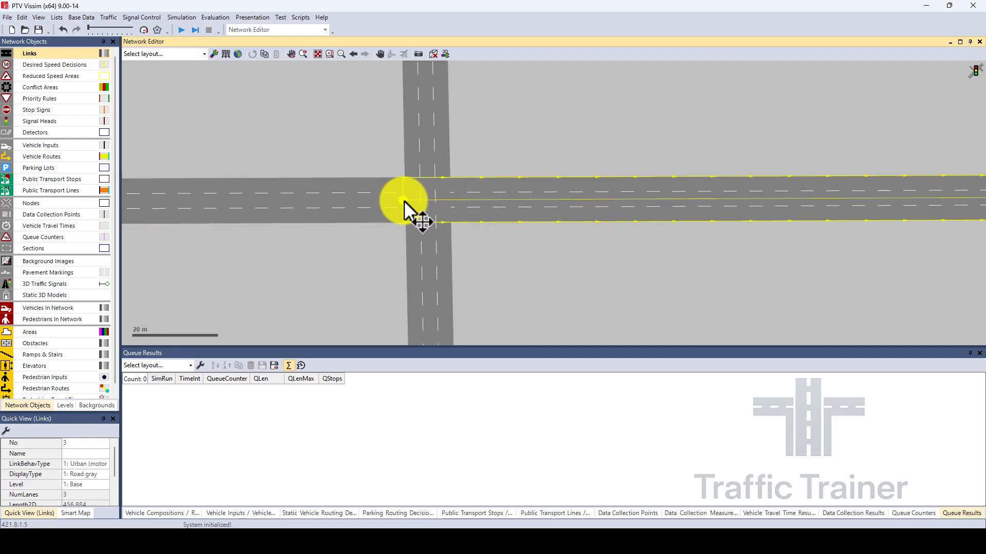
left_click_drag(404, 201, 455, 201)
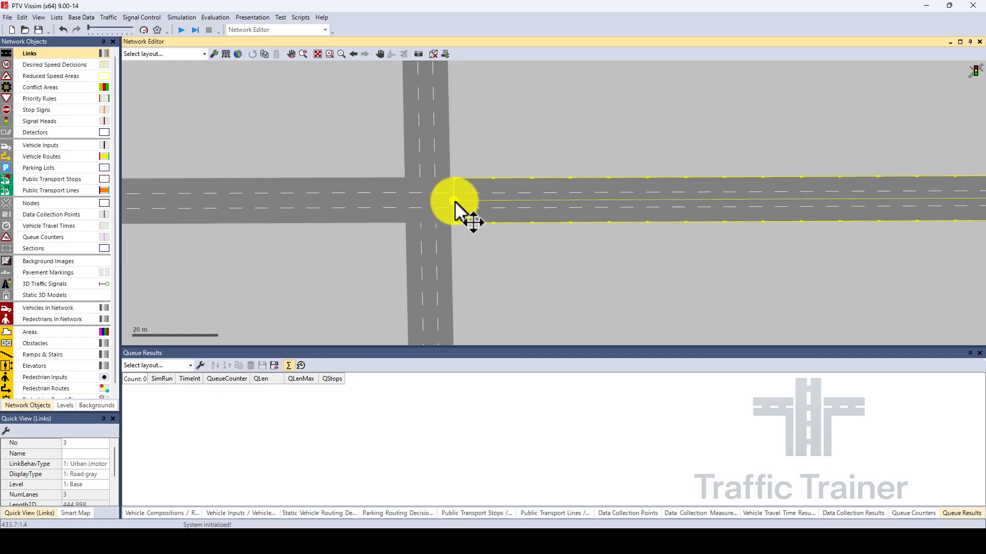
Split the vertical link at about 184 m with an automatic connector, and move the upper part's start to the crossing's far edge.
right_click(427, 225)
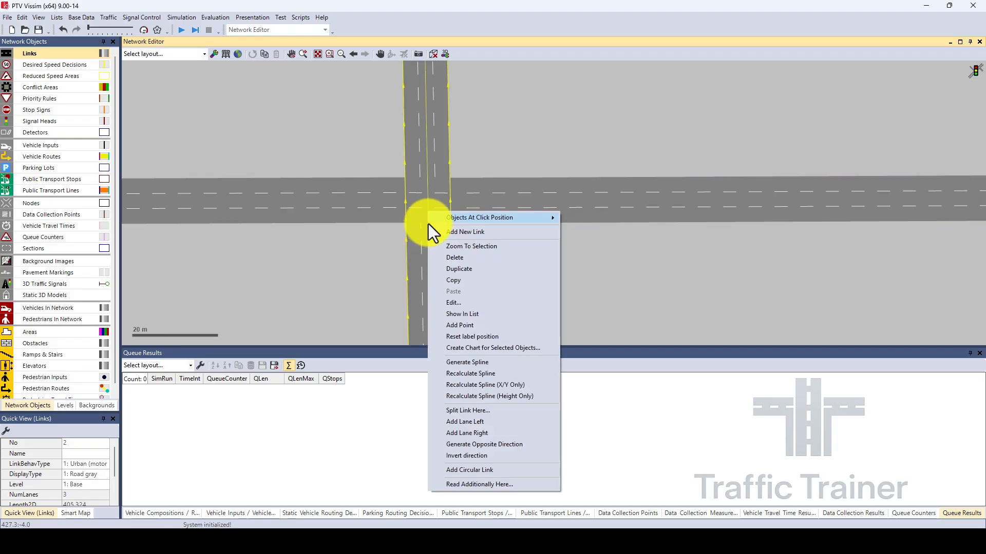
left_click(461, 411)
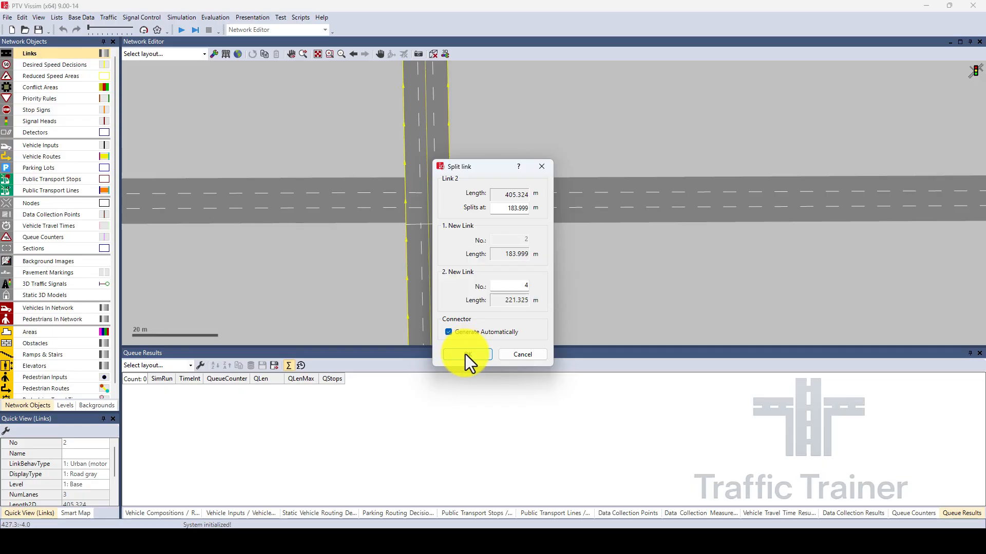
left_click(466, 355)
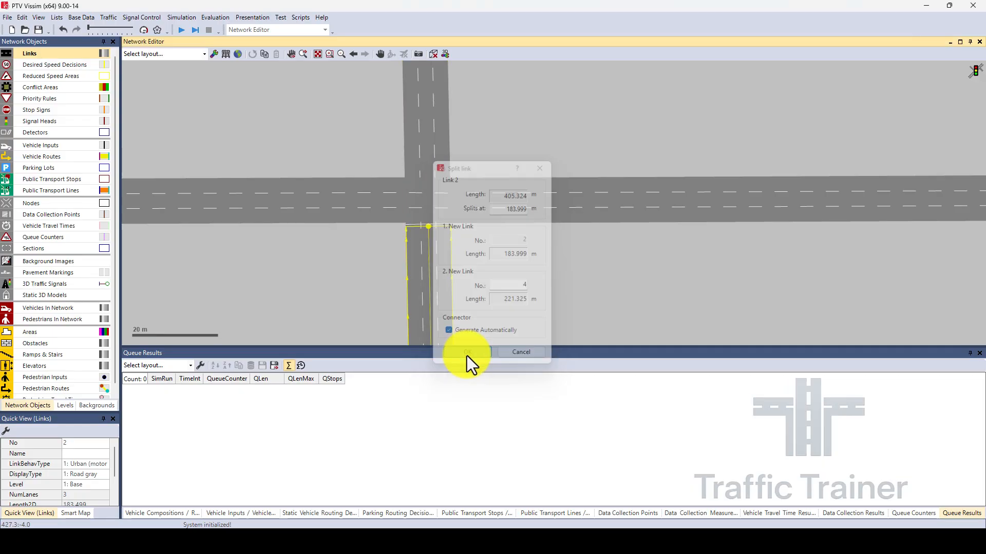
left_click(424, 133)
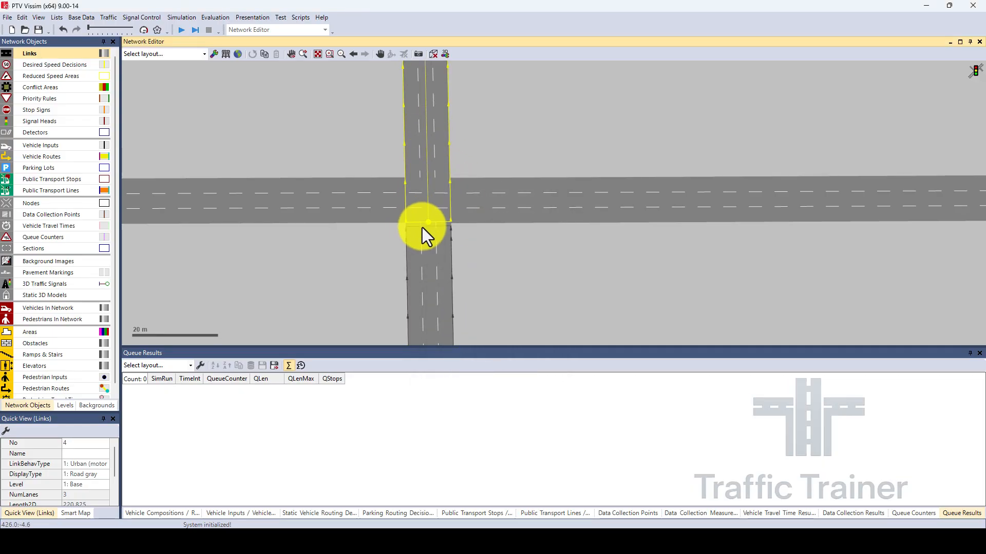
left_click_drag(428, 221, 426, 178)
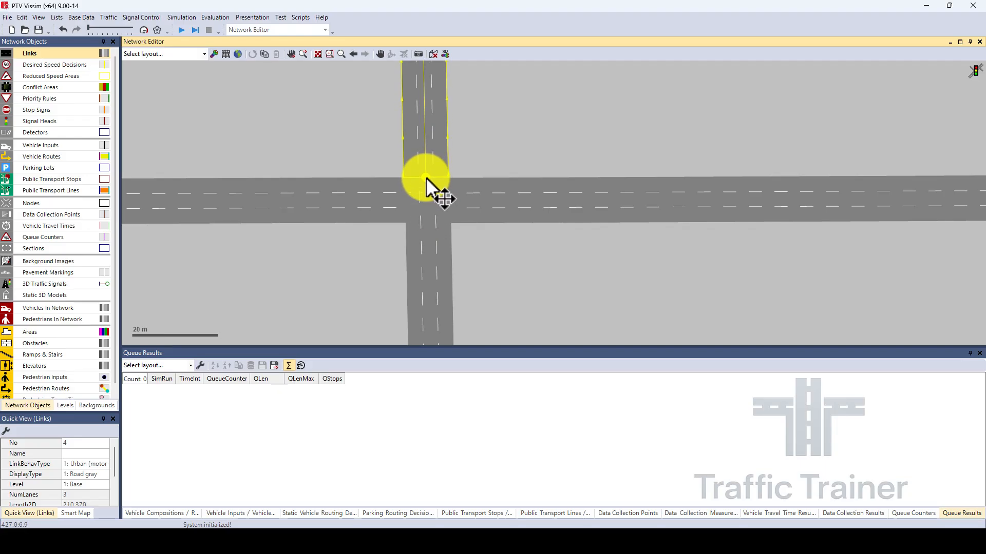
left_click(510, 252)
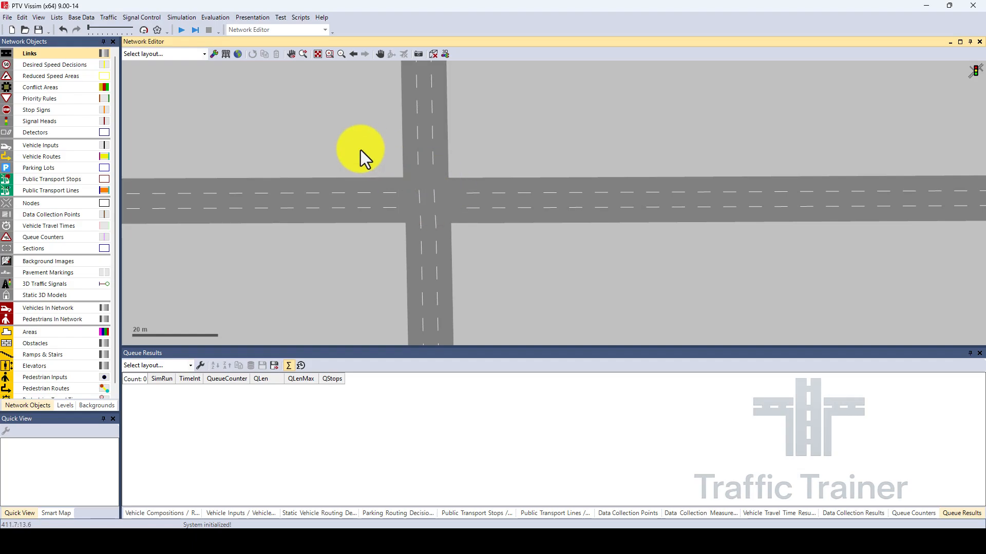
left_click(225, 54)
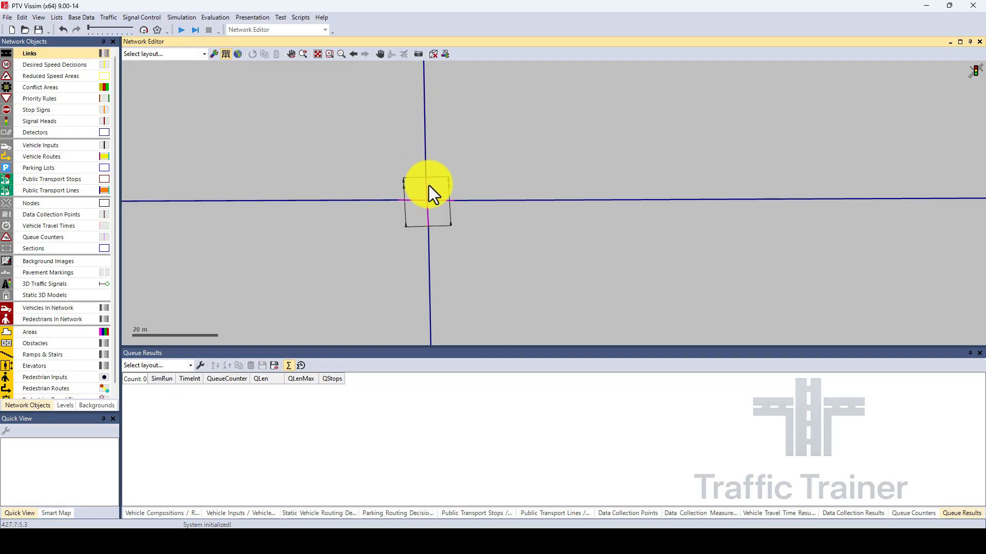
left_click(225, 56)
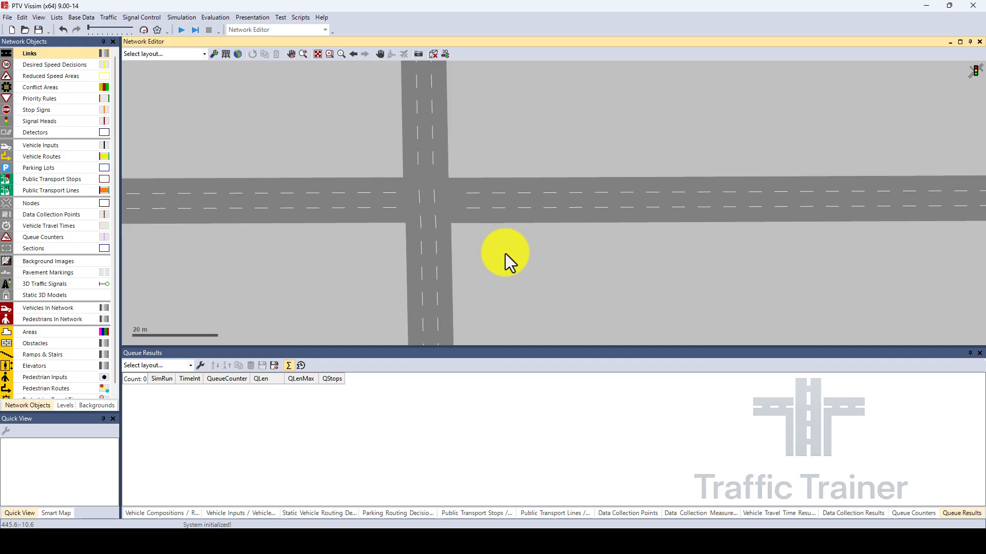
Add signal controller 1 to the signal controllers list with the type Fixed time.
left_click(142, 19)
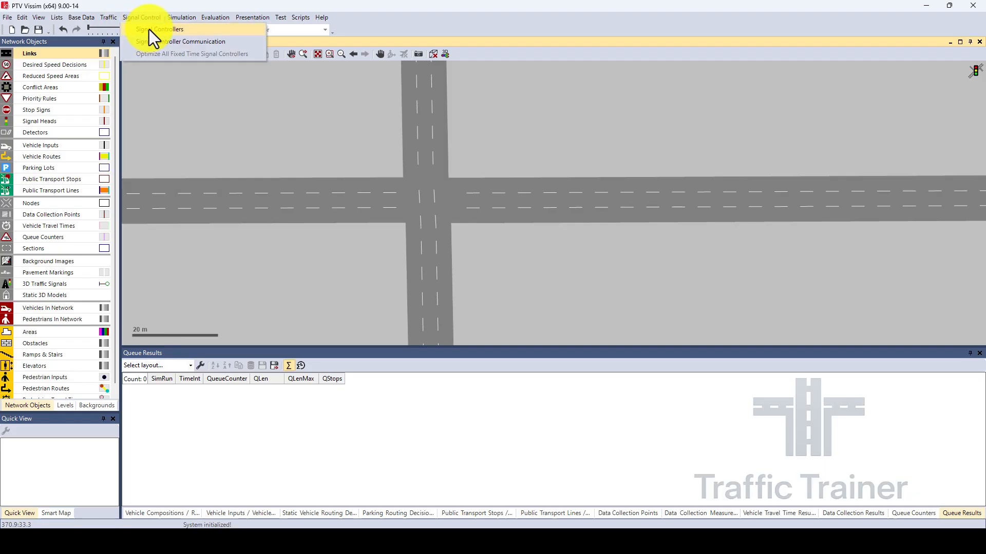
left_click(150, 31)
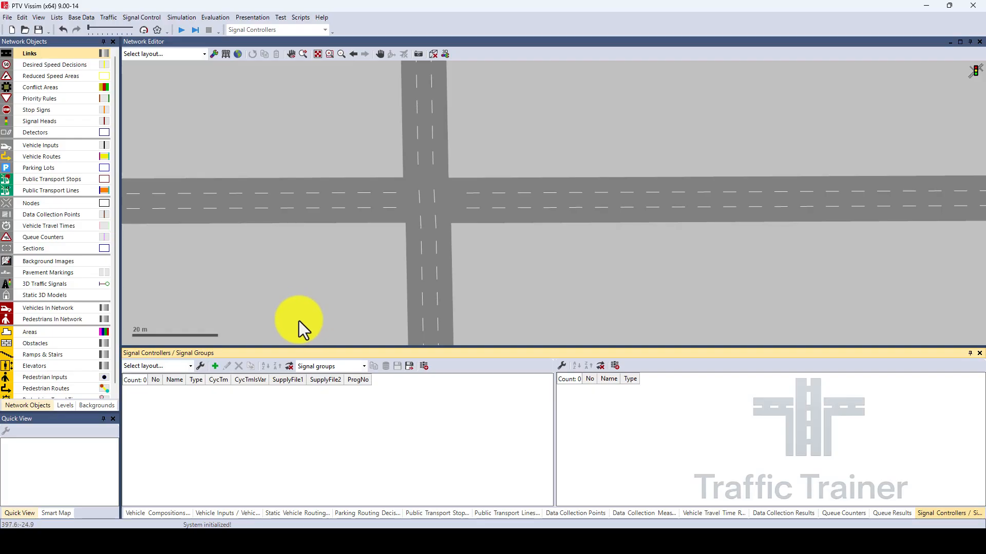
left_click(214, 366)
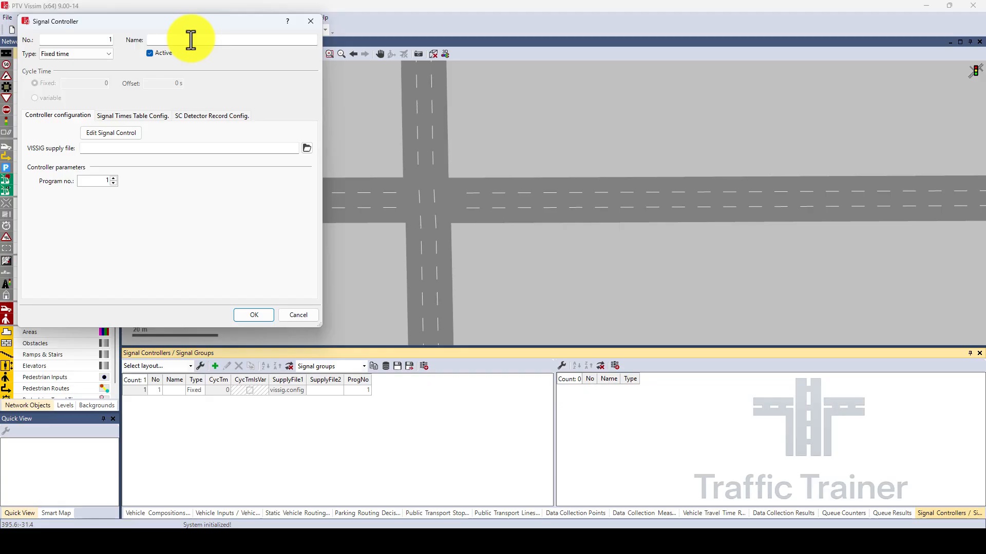
left_click(130, 137)
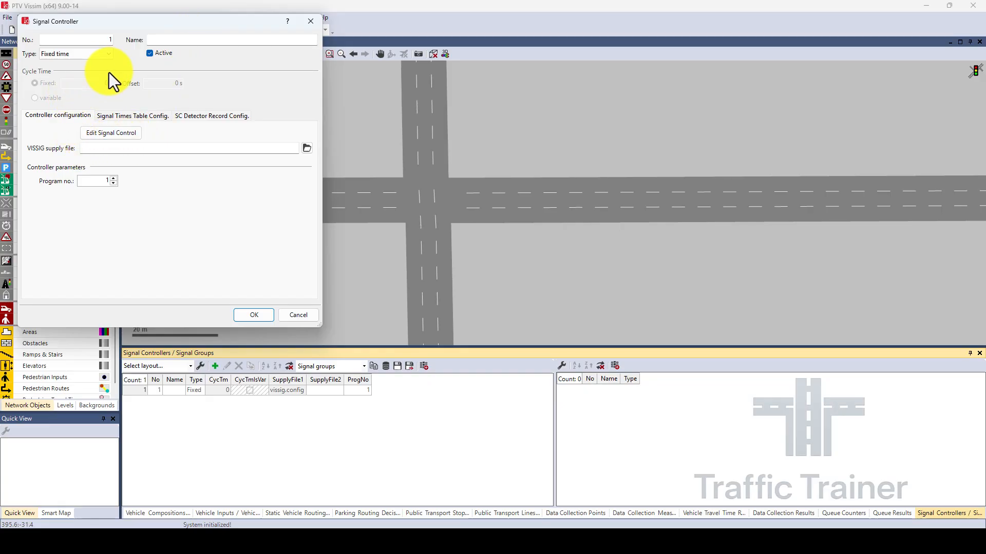
left_click(107, 54)
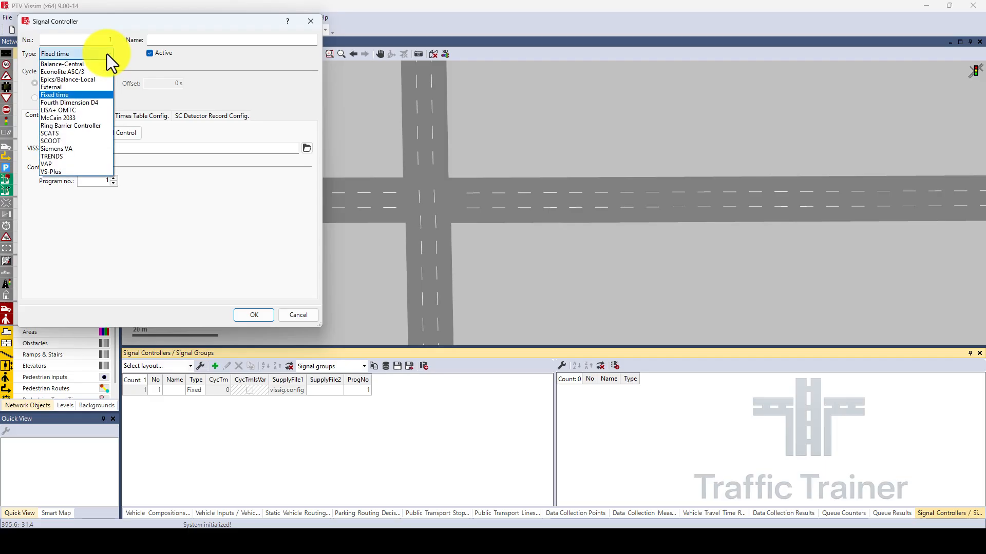
left_click(61, 95)
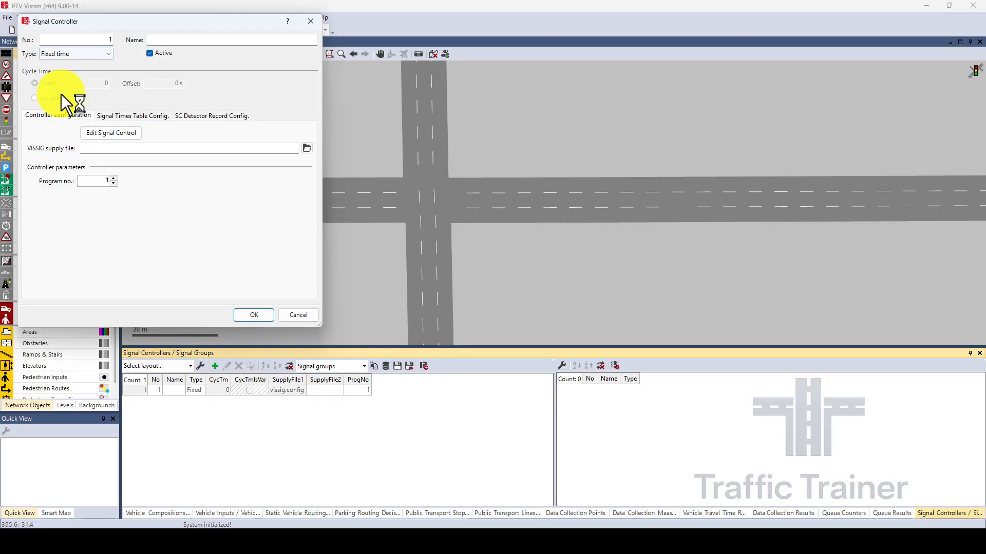
Open the controller's signal control for editing and add a signal group.
left_click(107, 136)
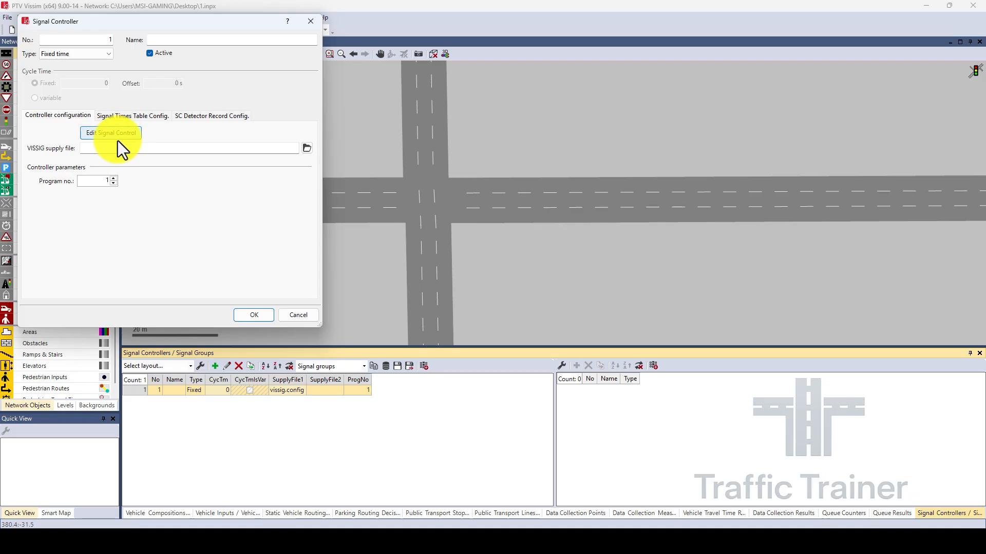
left_click(114, 134)
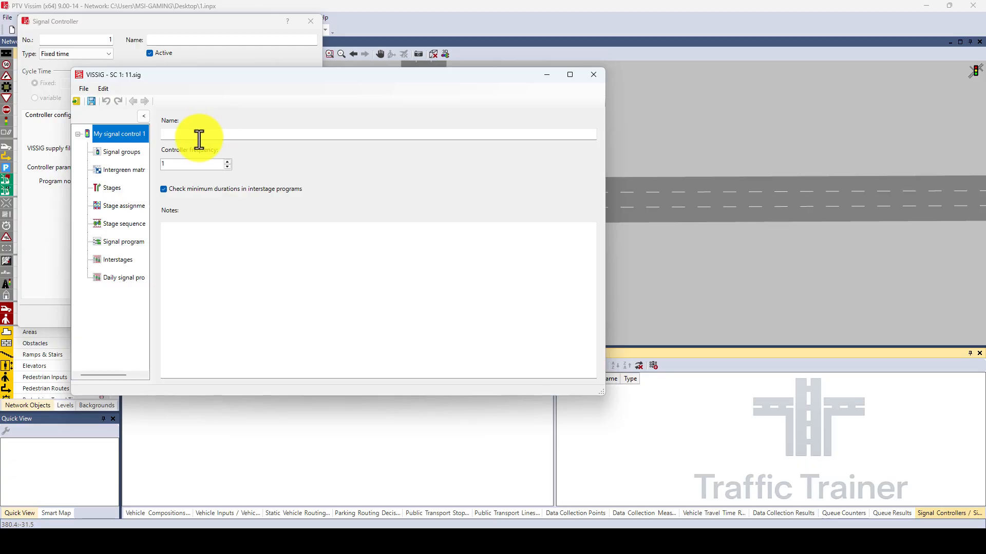
left_click(121, 156)
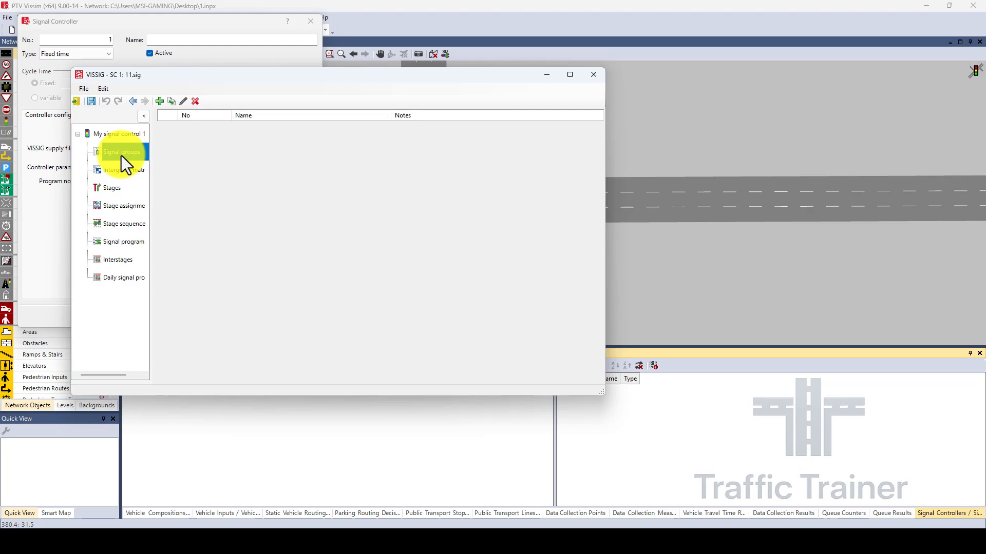
left_click(159, 101)
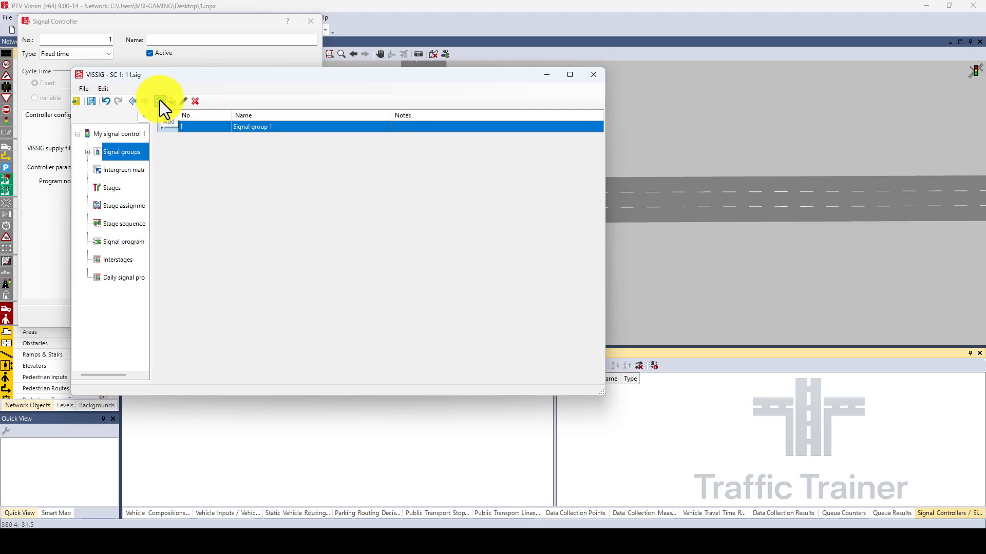
Add a second signal group, and set the default sequence of signal group 1 to Red-green-amber.
left_click(159, 100)
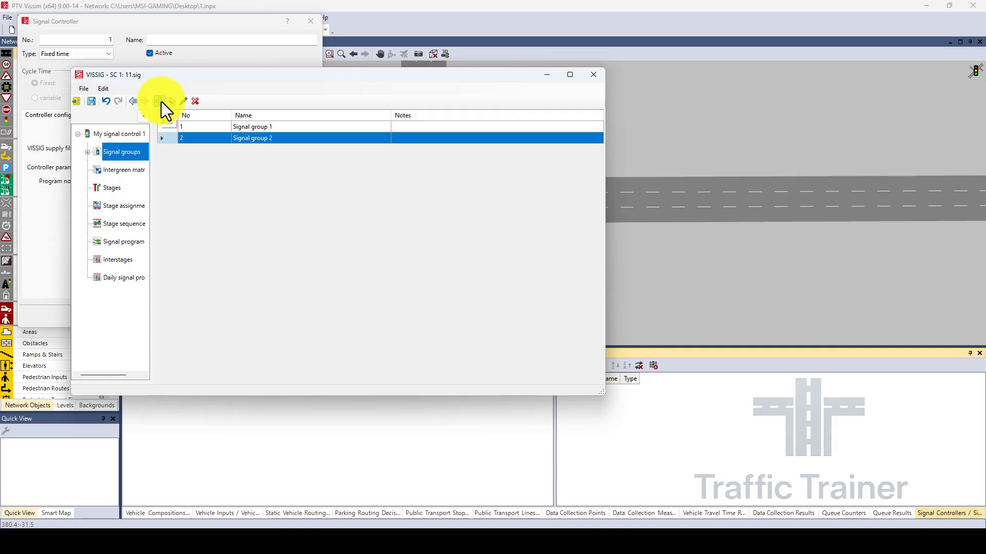
left_click(87, 153)
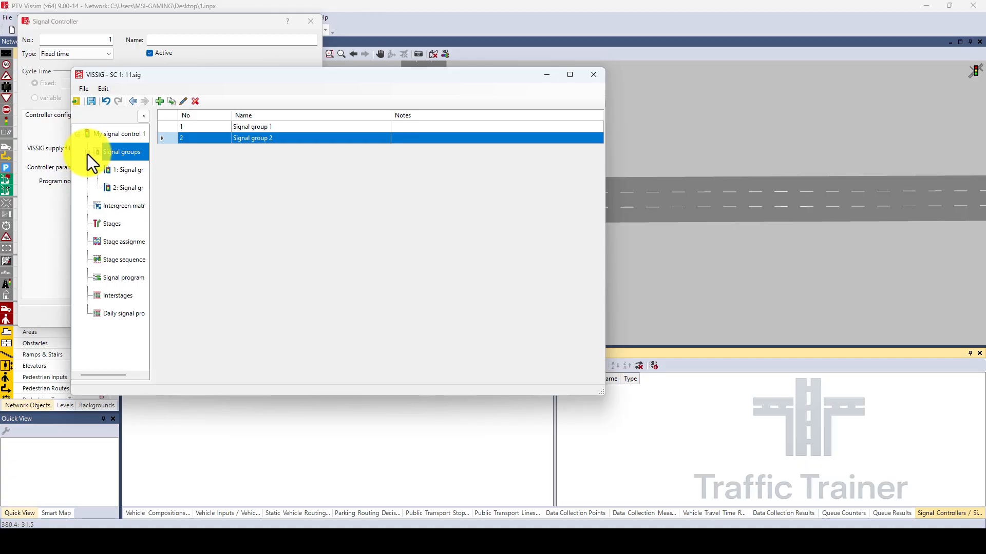
left_click(129, 171)
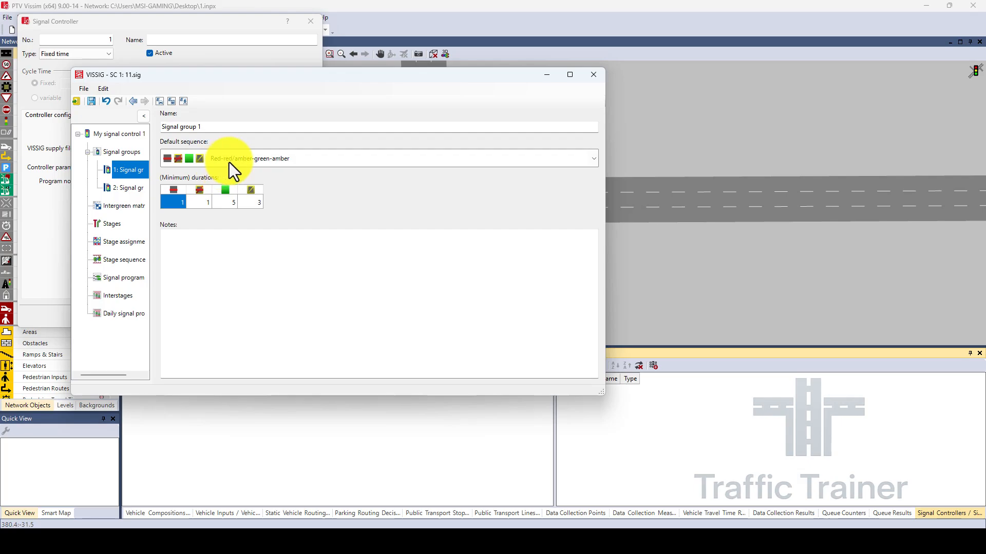
left_click(278, 162)
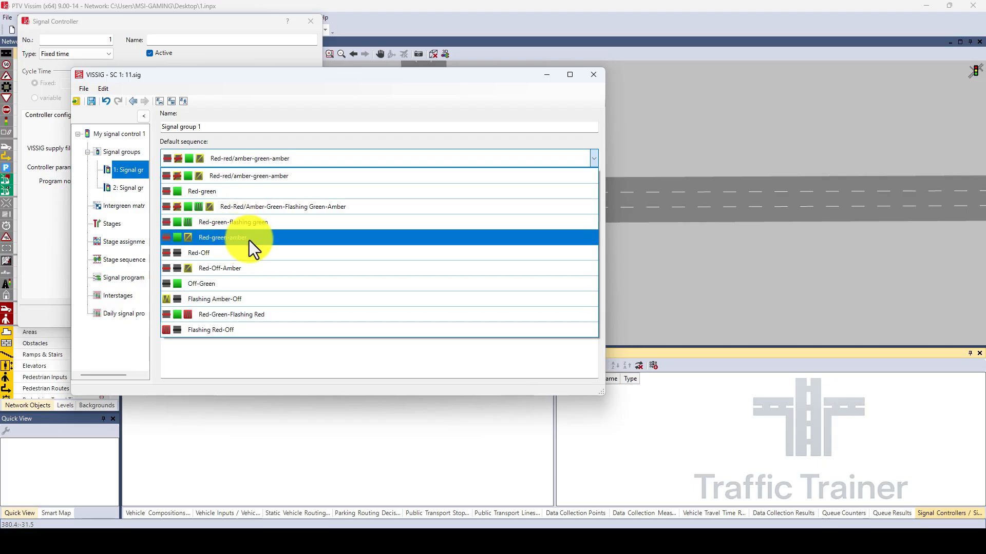
left_click(218, 239)
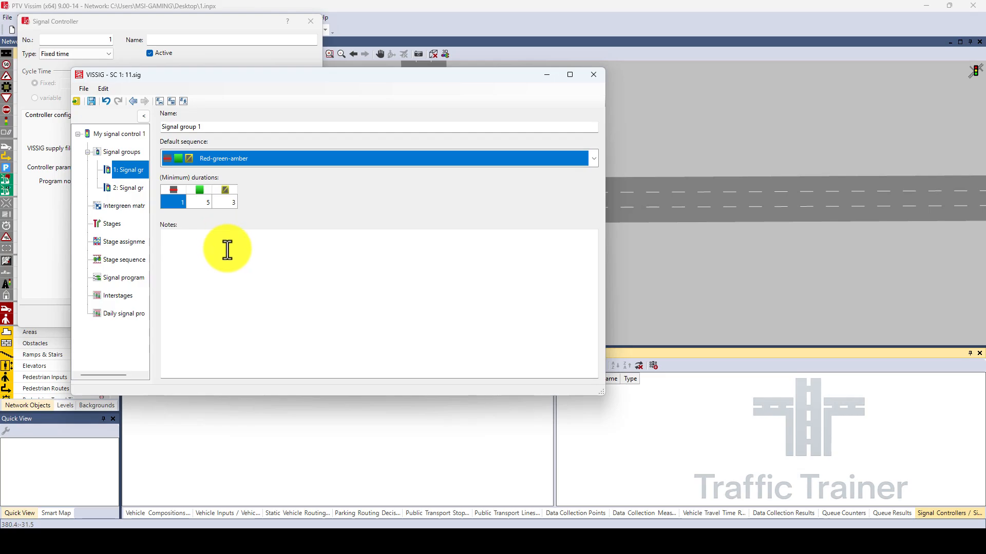
Set the default sequence of signal group 2 to Red-green-amber.
left_click(131, 191)
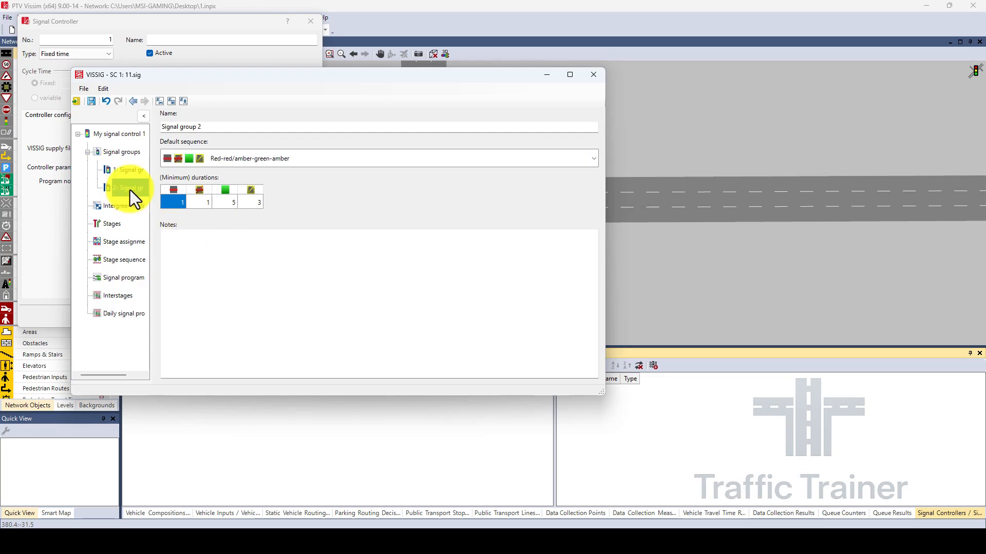
left_click(217, 163)
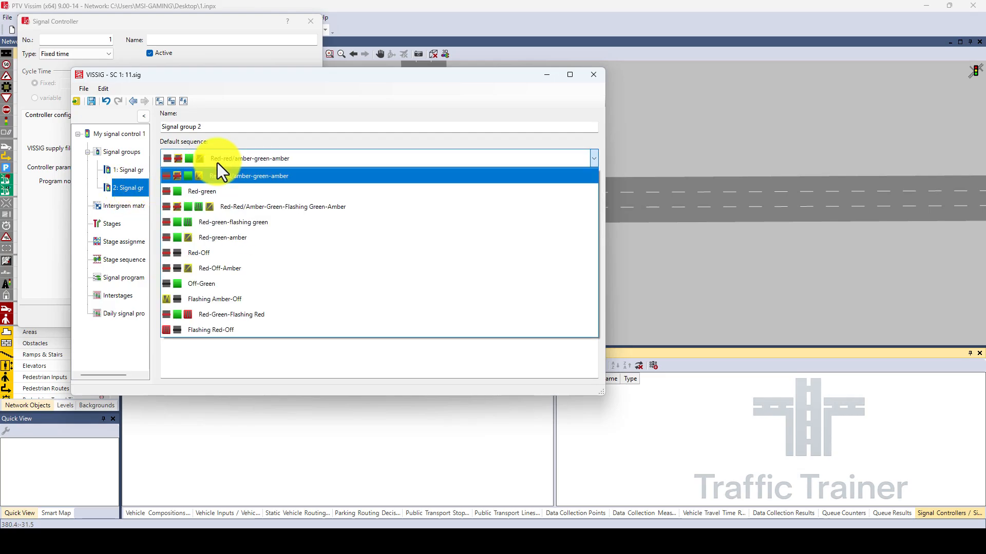
left_click(242, 239)
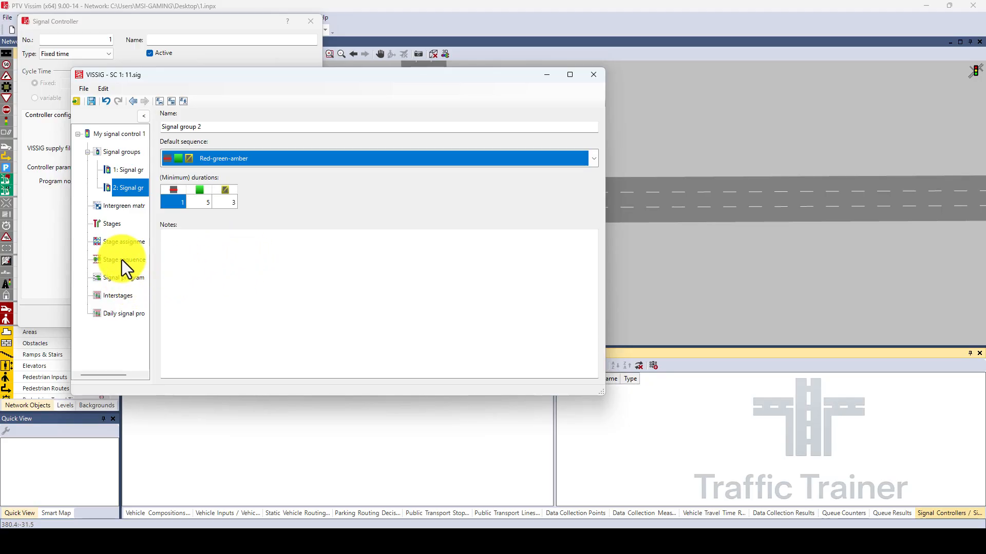
Add a signal program to the controller and open its signal timing for editing.
left_click(131, 279)
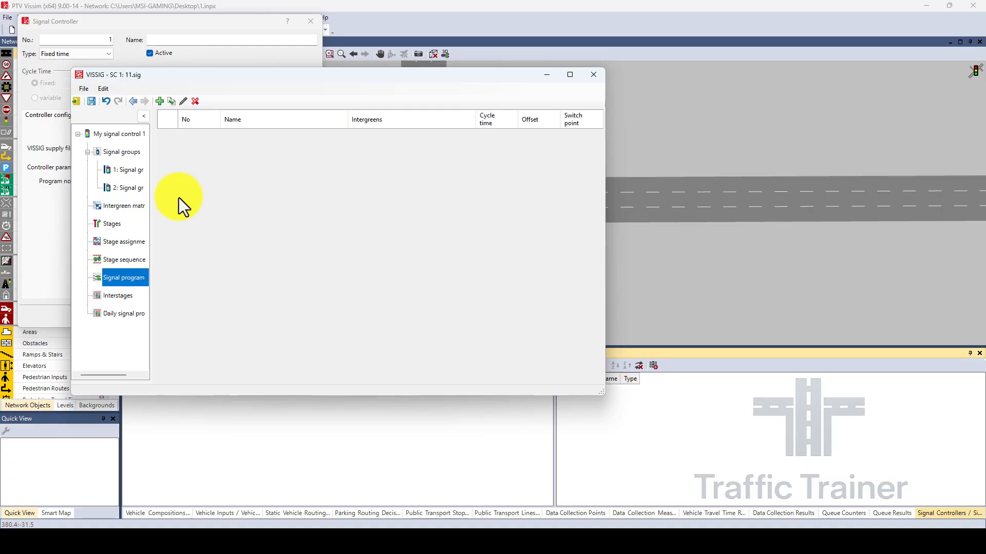
left_click(160, 103)
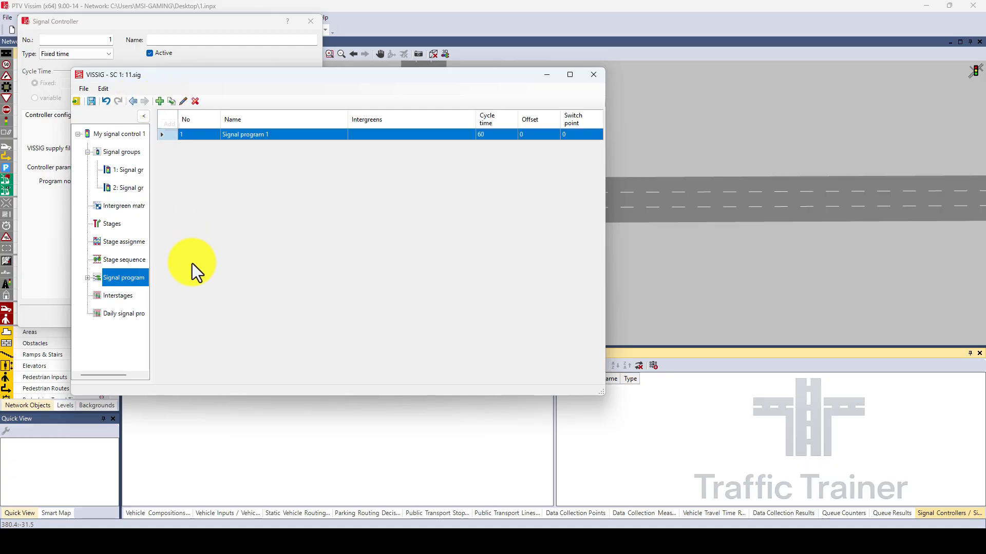
left_click(88, 279)
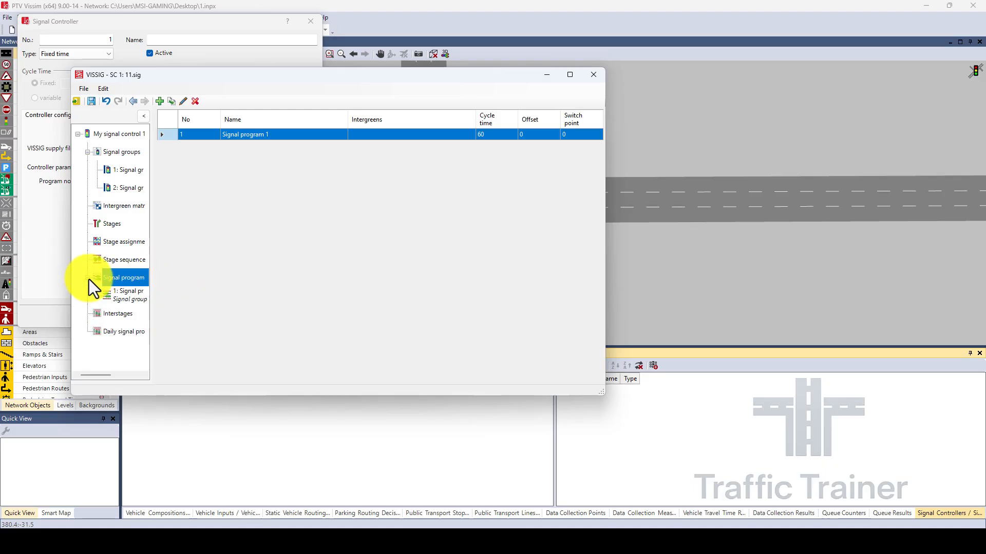
left_click(137, 299)
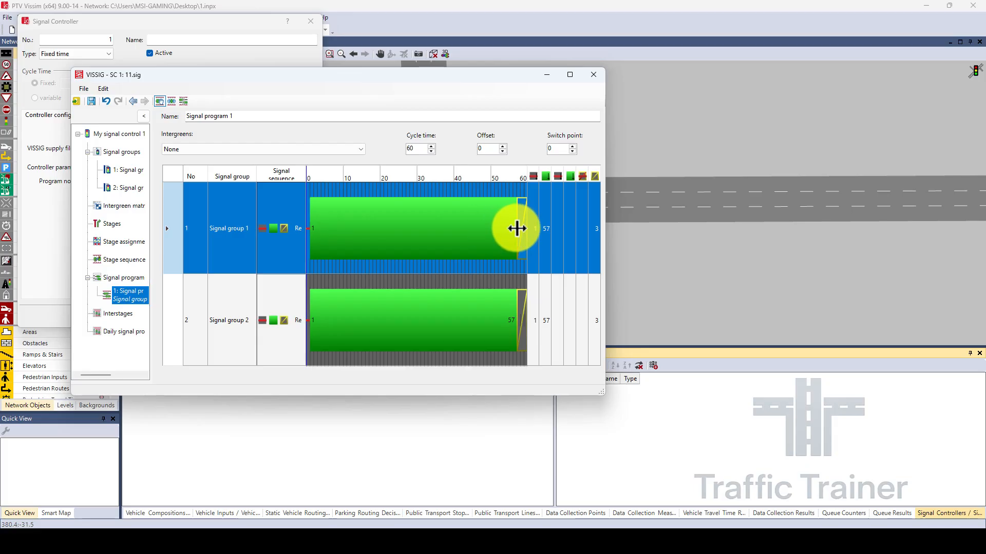
End signal group 1's green at 25 s and start signal group 2's green at 30 s in the signal program.
left_click_drag(515, 236, 395, 252)
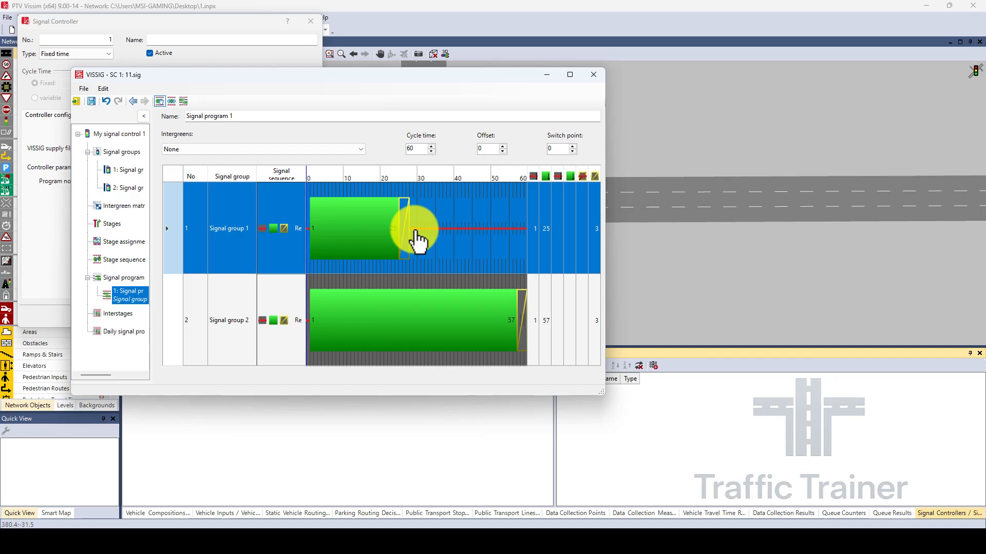
left_click(375, 314)
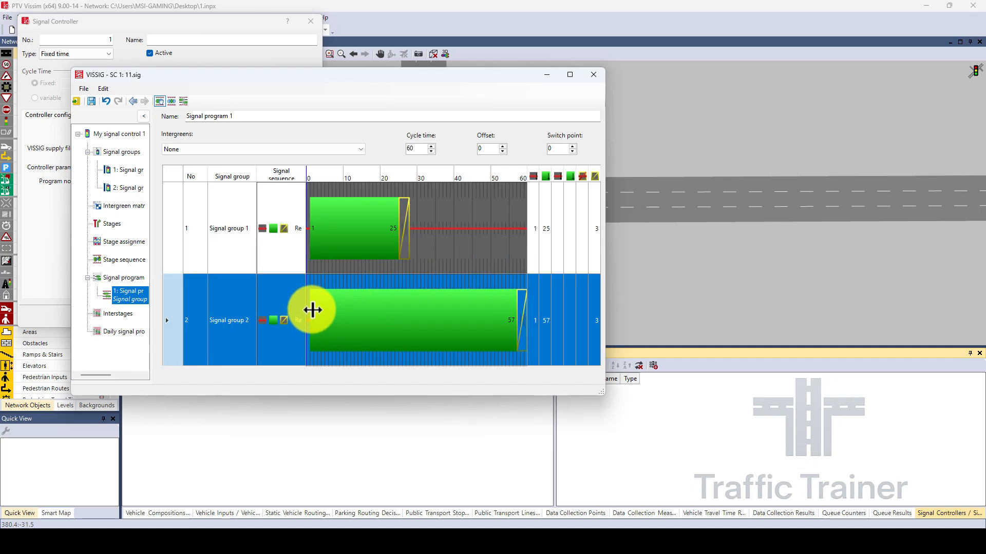
left_click_drag(313, 310, 417, 305)
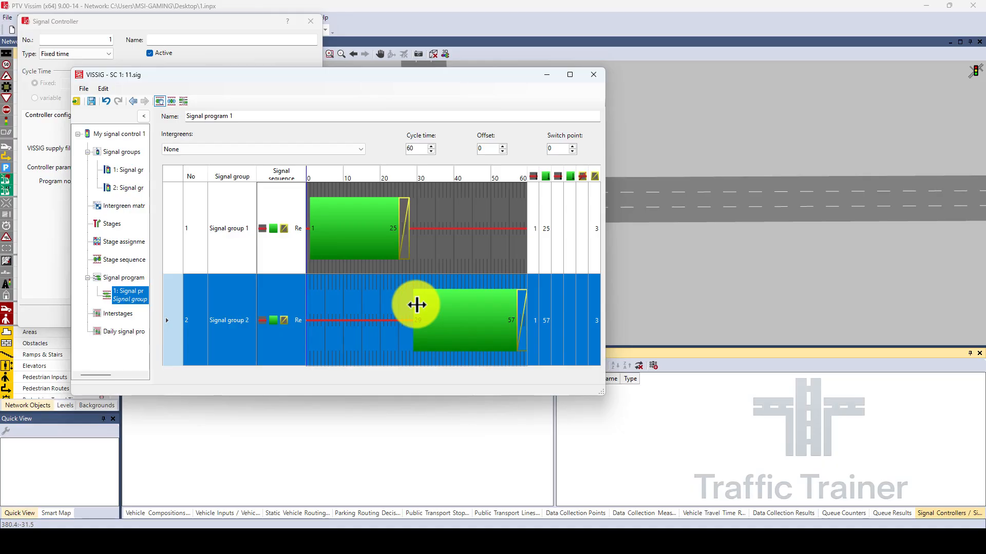
left_click_drag(419, 305, 422, 305)
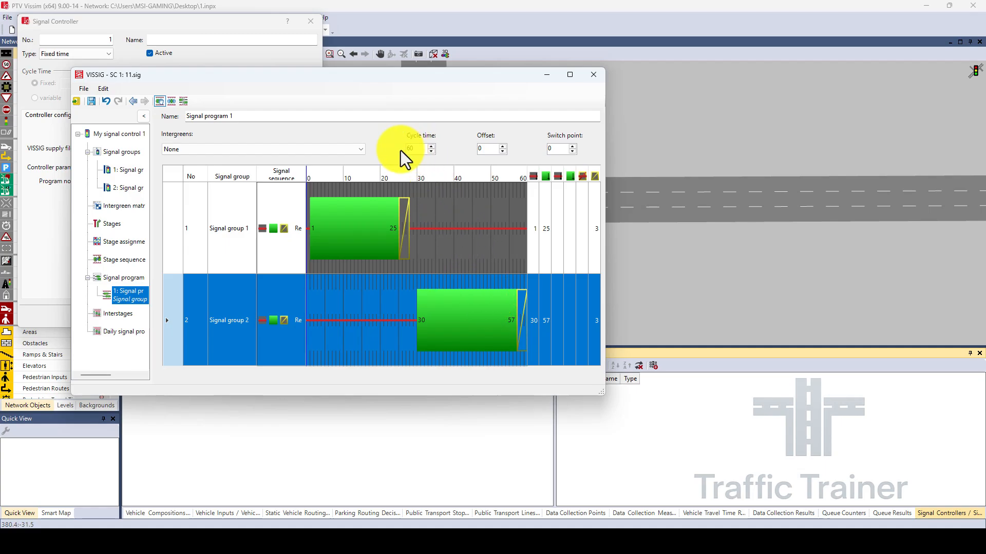
double_click(419, 148)
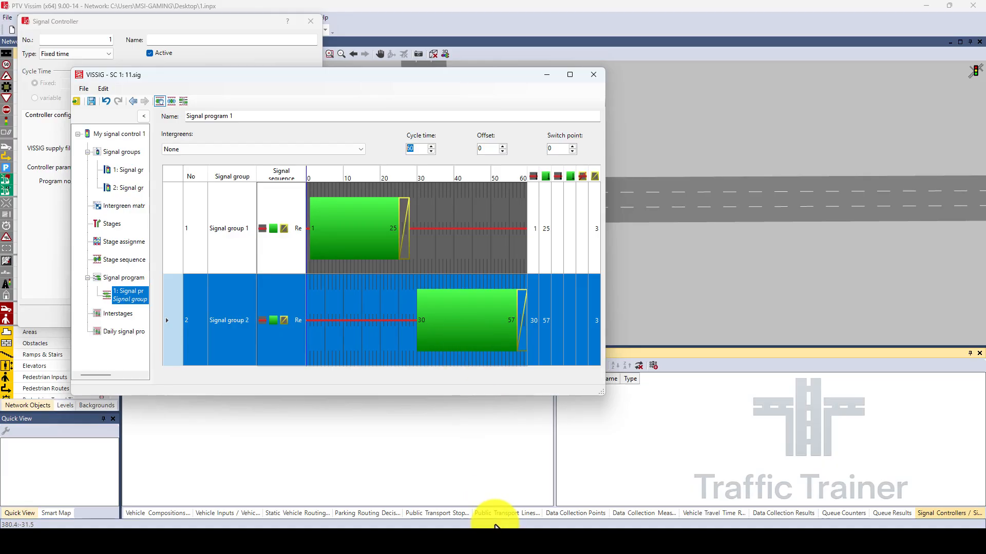
Save the signal control file, exit its editor and accept the signal controller settings.
left_click(82, 90)
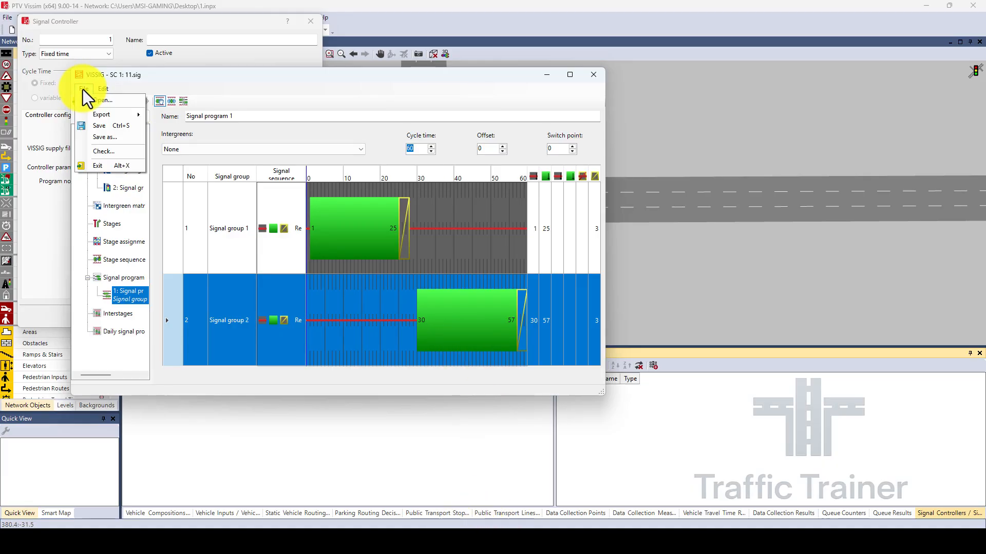
left_click(105, 126)
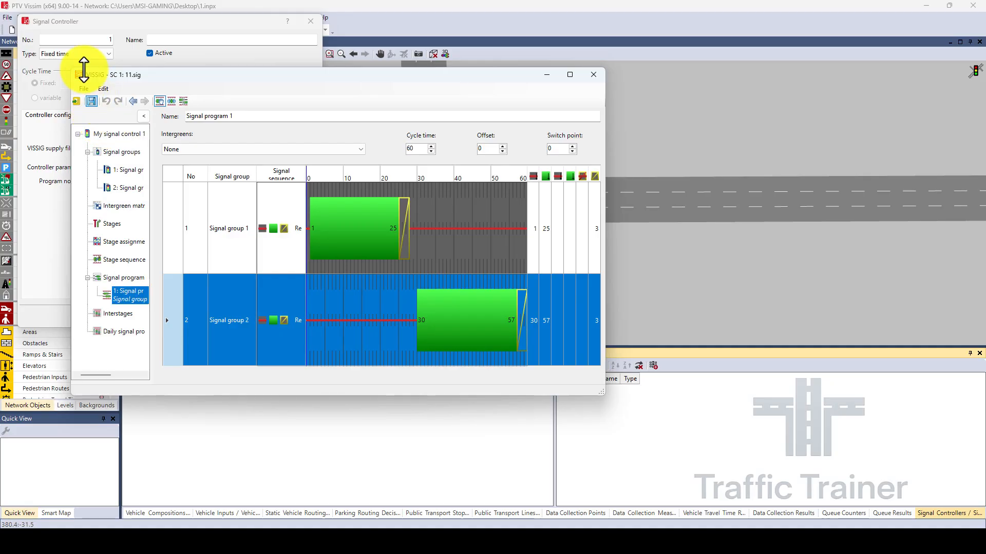
left_click(82, 88)
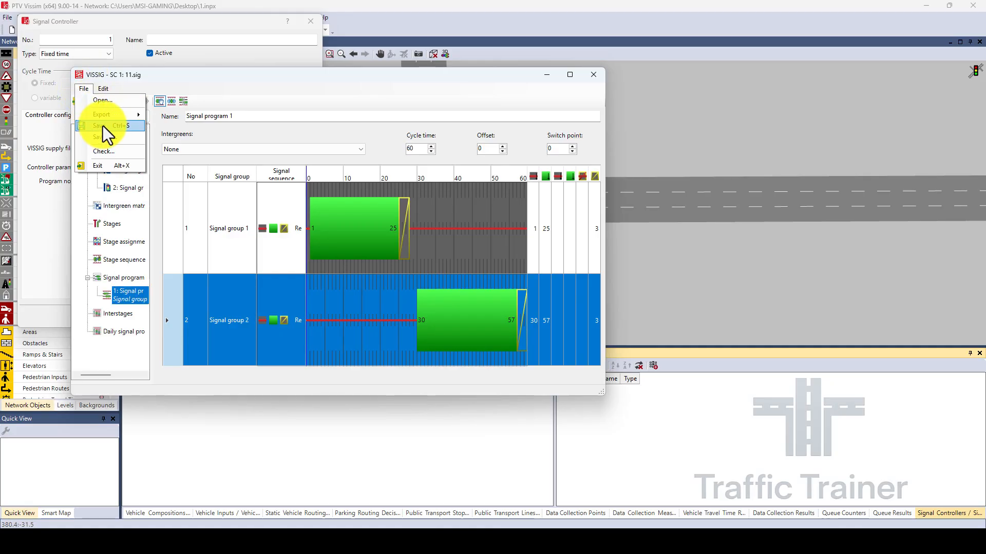
left_click(103, 126)
left_click(83, 90)
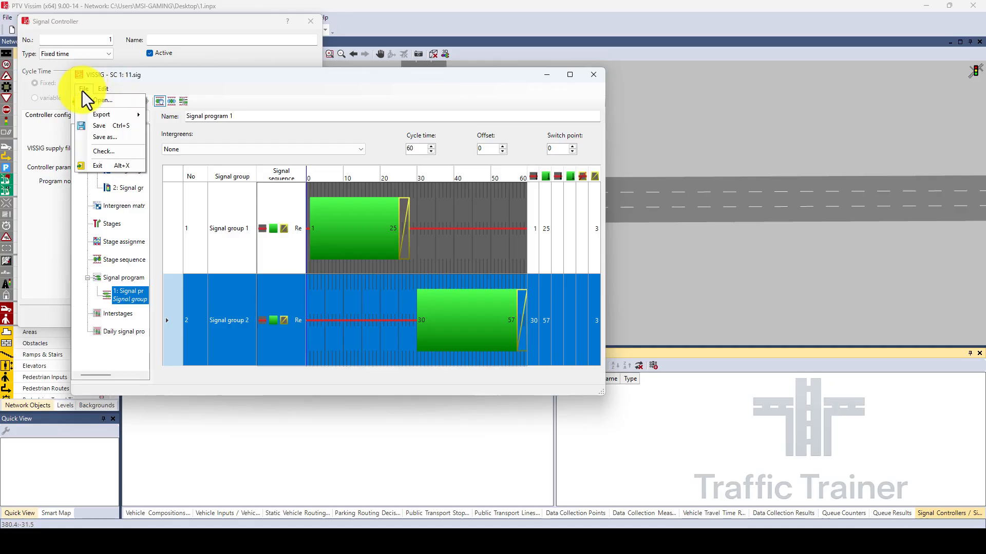
left_click(104, 126)
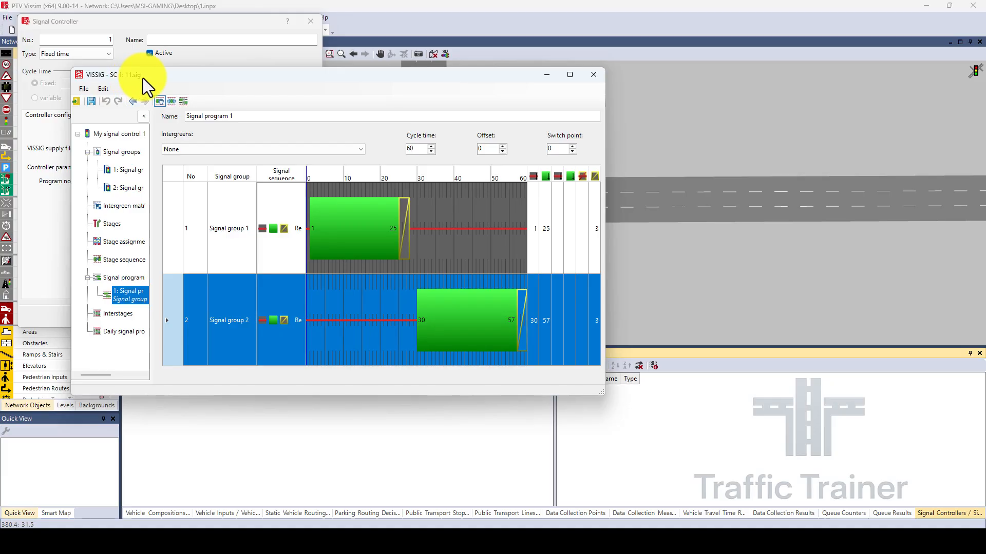
left_click(86, 90)
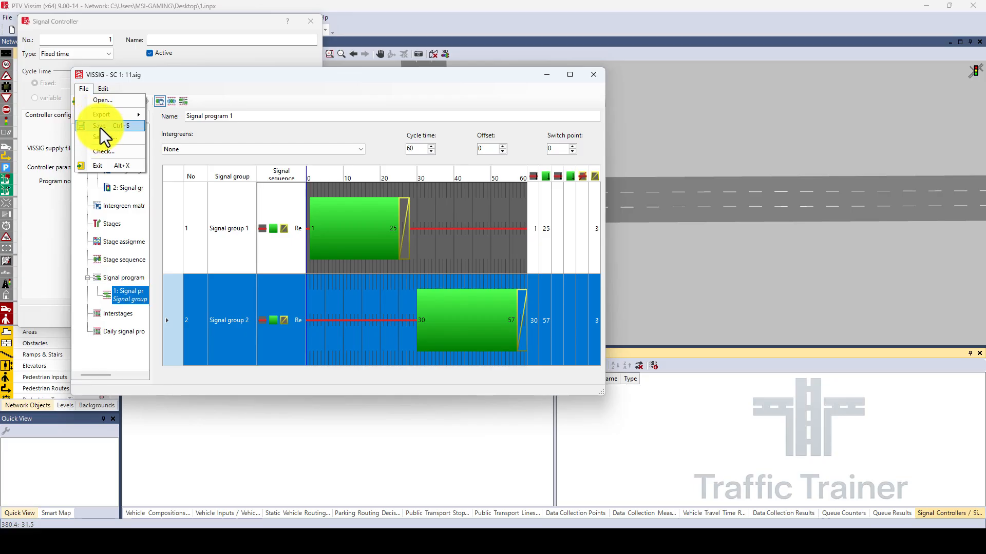
left_click(106, 166)
left_click(245, 316)
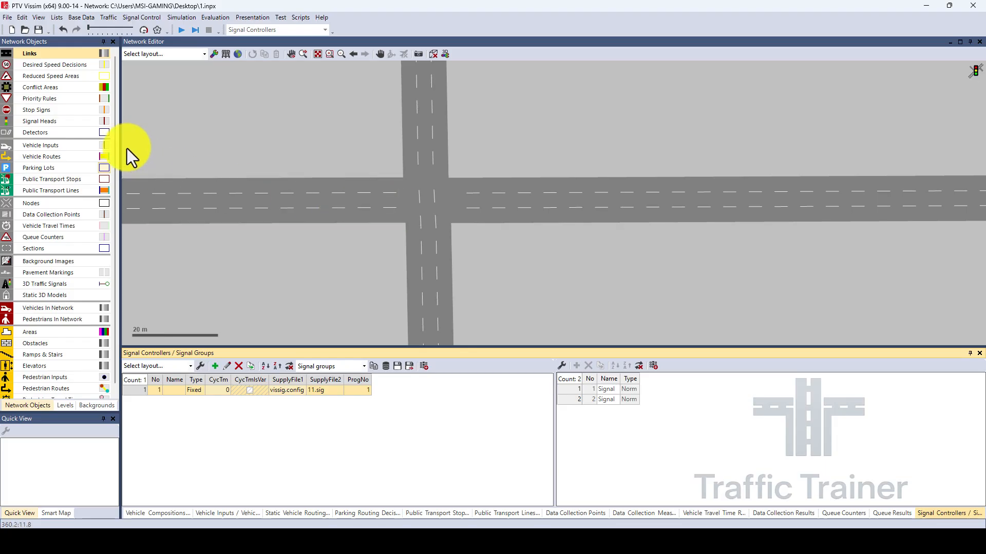
Place a circular signal head on lane 3 of link 1 at about 417.1 m, assigned to signal group 1.
left_click(40, 125)
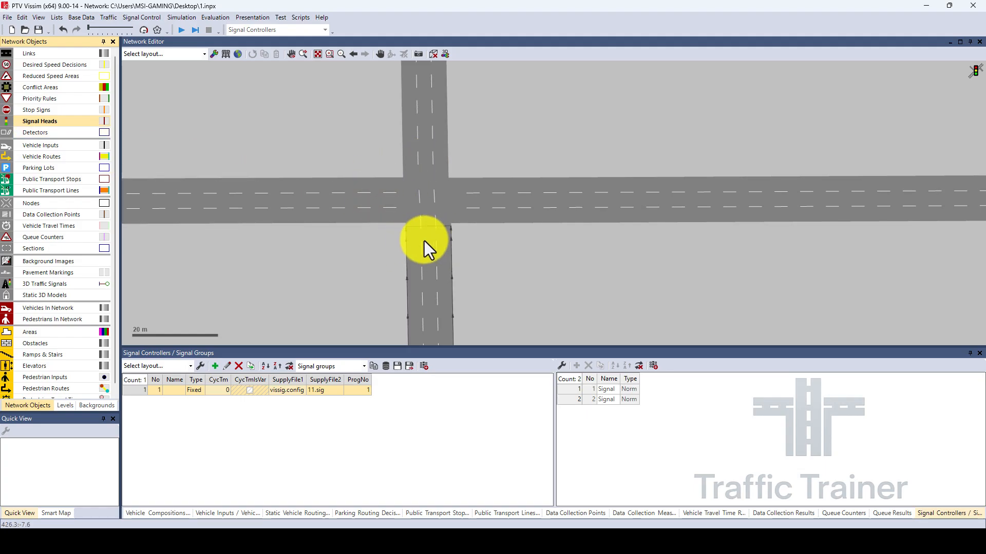
right_click(383, 187)
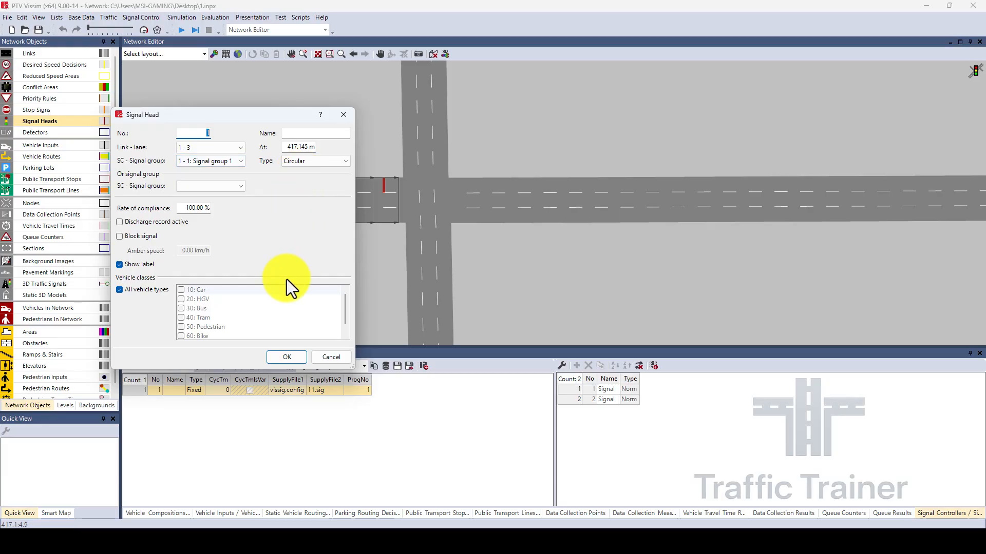
left_click(281, 357)
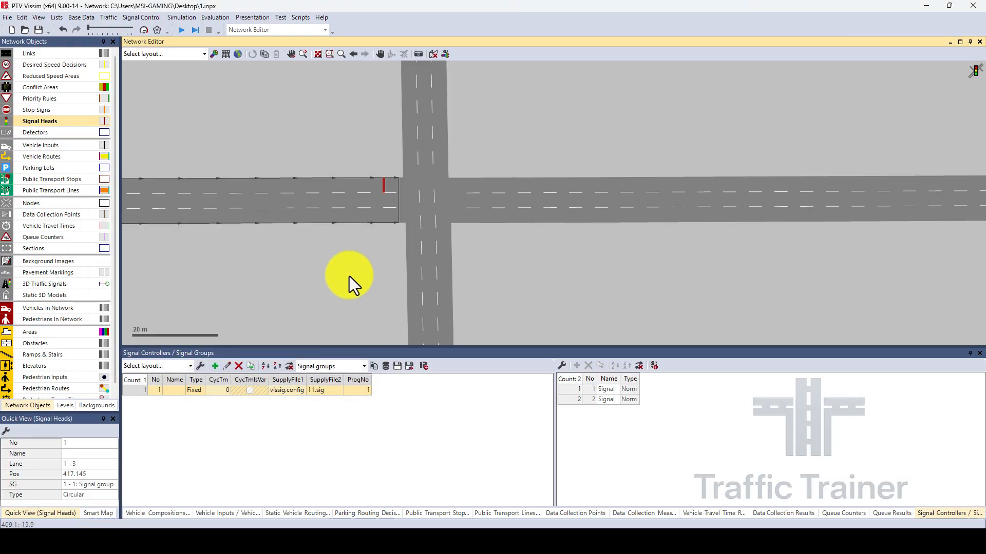
Duplicate the signal head onto lanes 2 and 1 of link 1, in line with the one on lane 3.
right_click(383, 188)
left_click(412, 231)
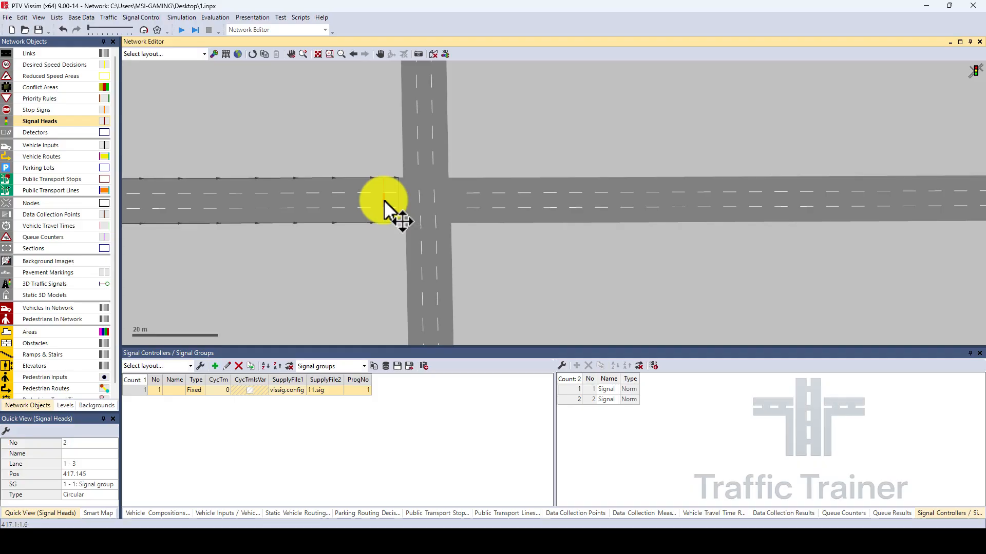
right_click(384, 200)
left_click(415, 245)
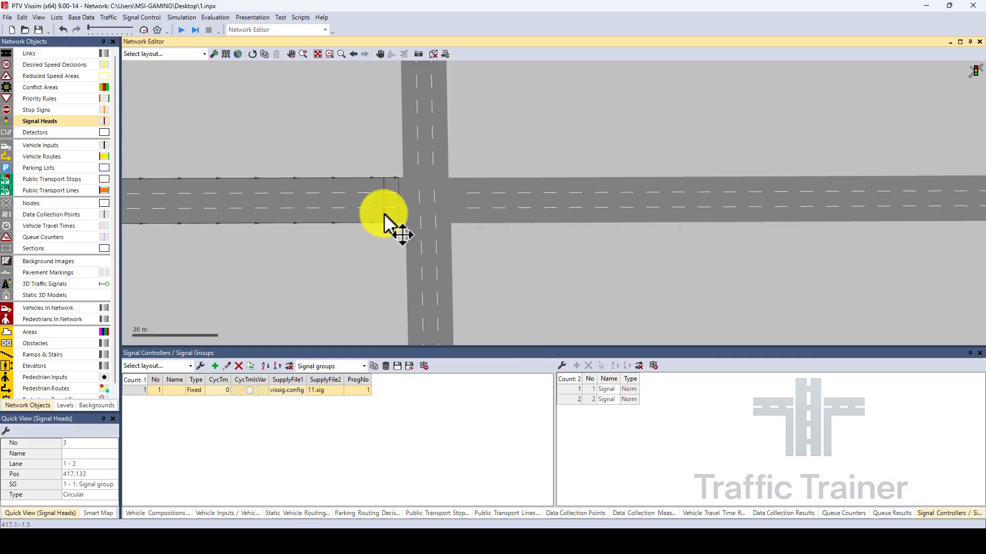
left_click(389, 243)
scroll(375, 199, "up", 5)
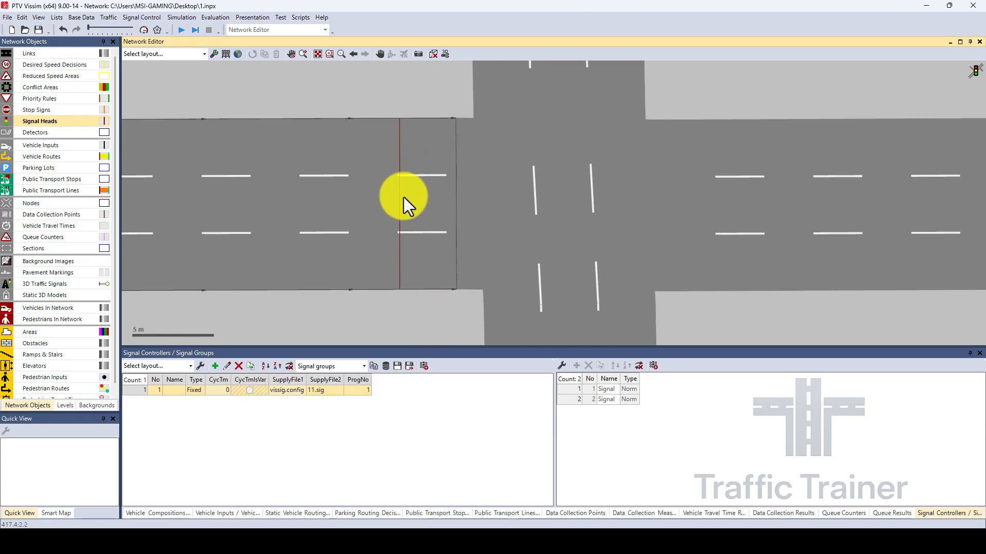
scroll(414, 262, "down", 3)
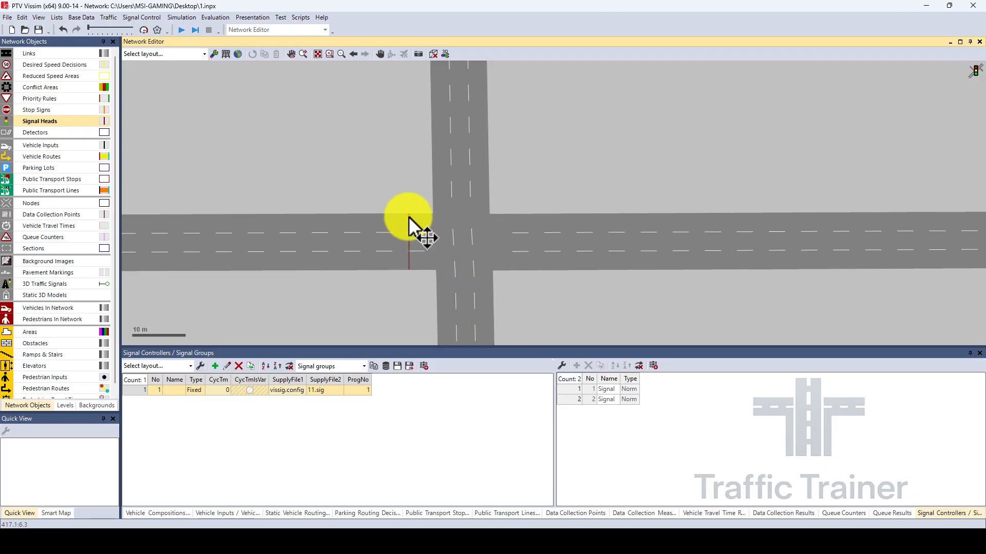
Place a circular signal head on lane 3 of link 2 at about 181.6 m, assigned to signal group 2.
right_click(445, 285)
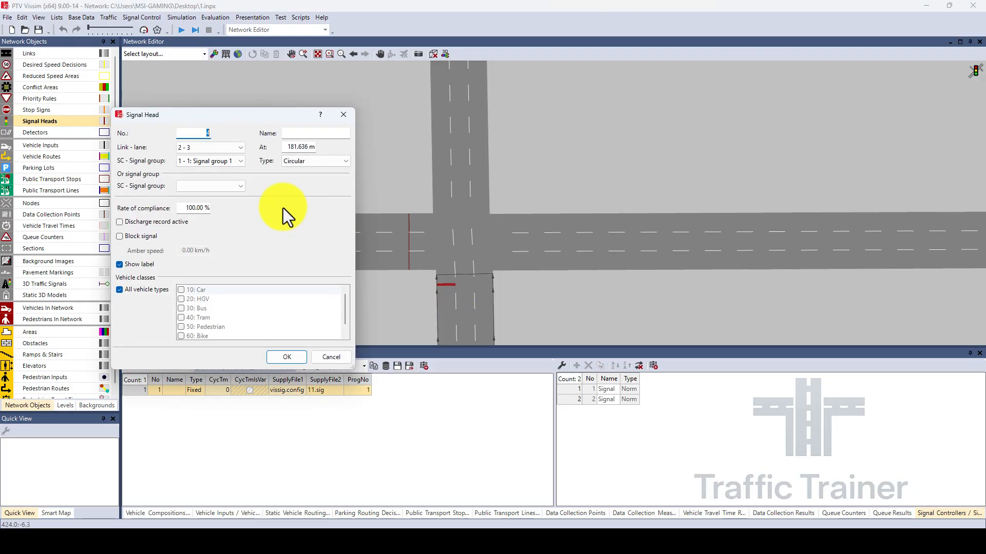
left_click(227, 161)
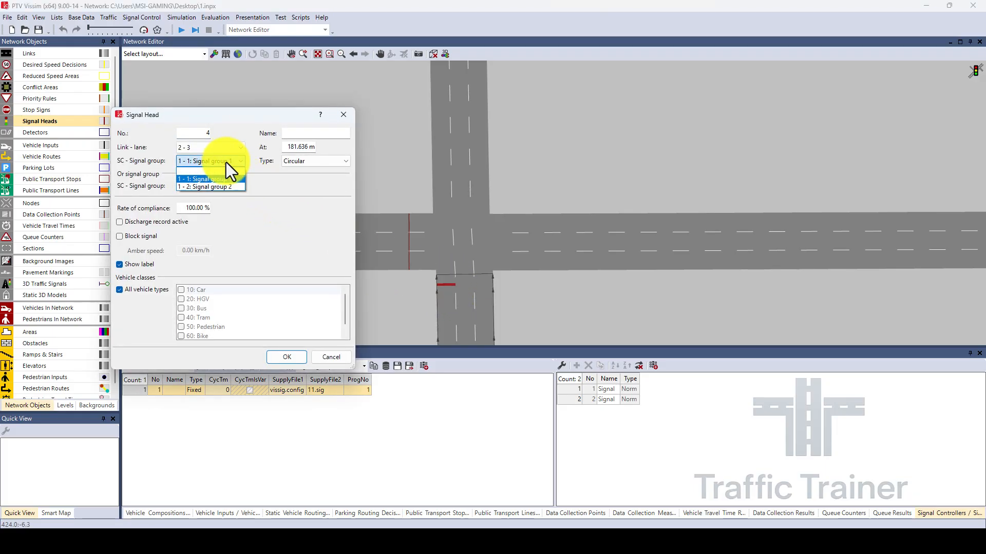
left_click(224, 188)
left_click(280, 356)
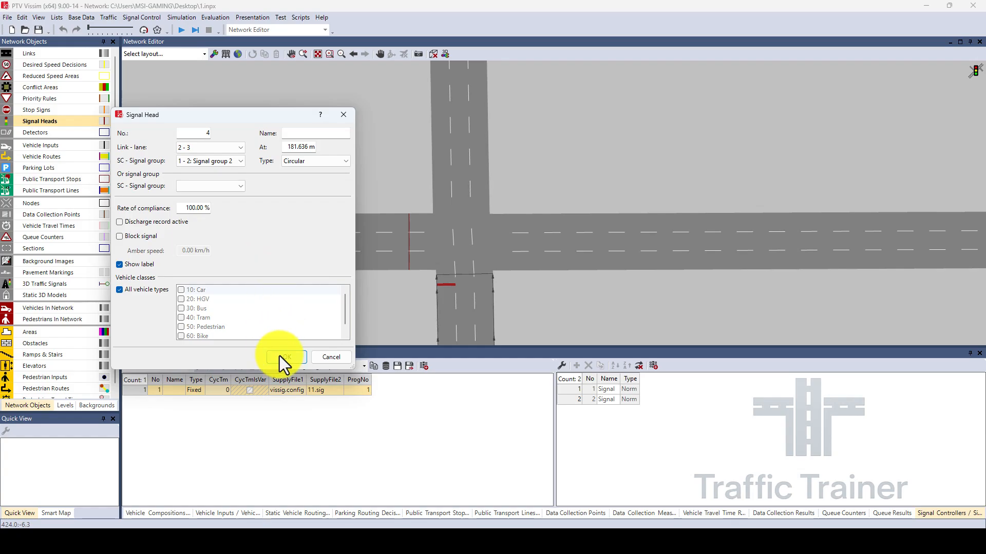
Duplicate the signal head on lane 3 of link 2 onto lanes 2 and 1, in line at about 181.7 m.
right_click(447, 285)
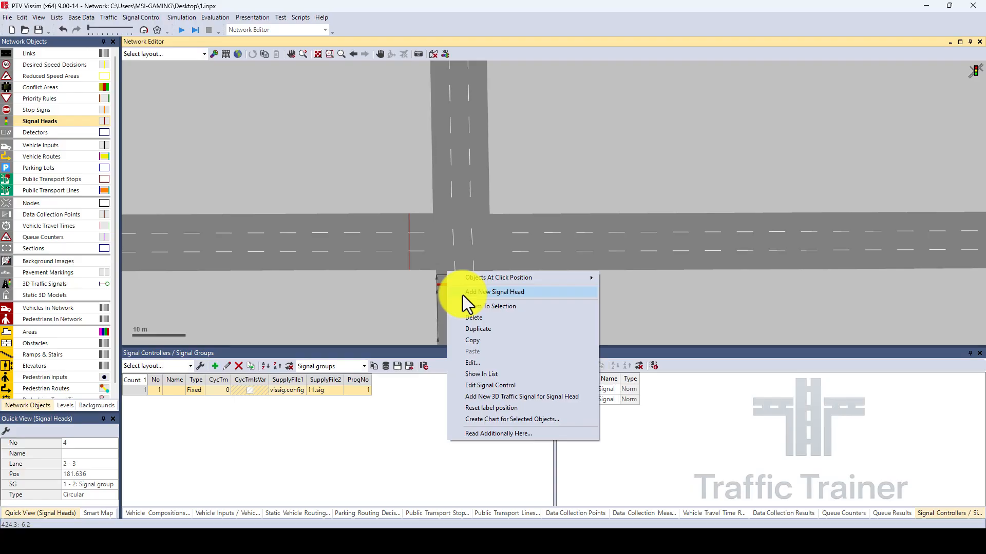
left_click(484, 330)
left_click_drag(464, 285, 466, 285)
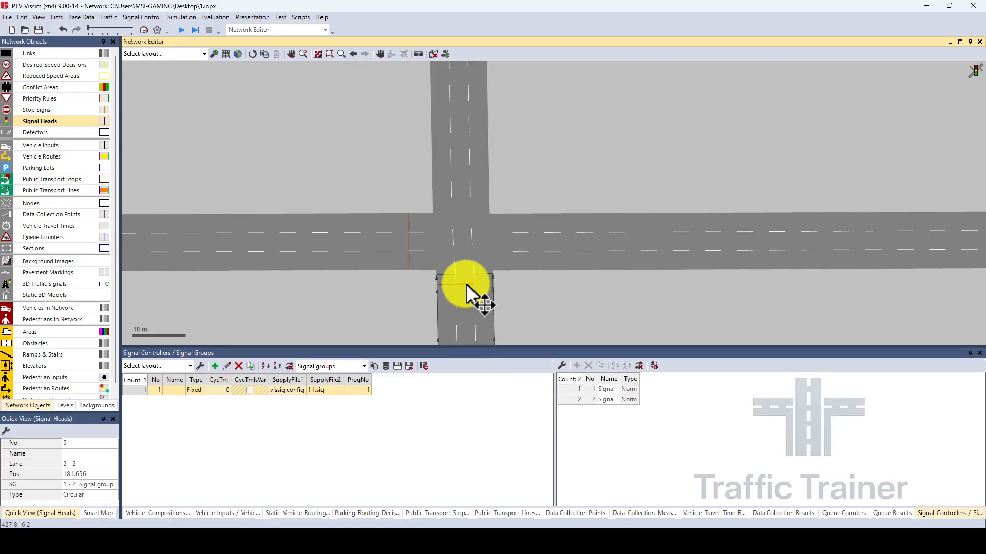
right_click(466, 285)
left_click(502, 330)
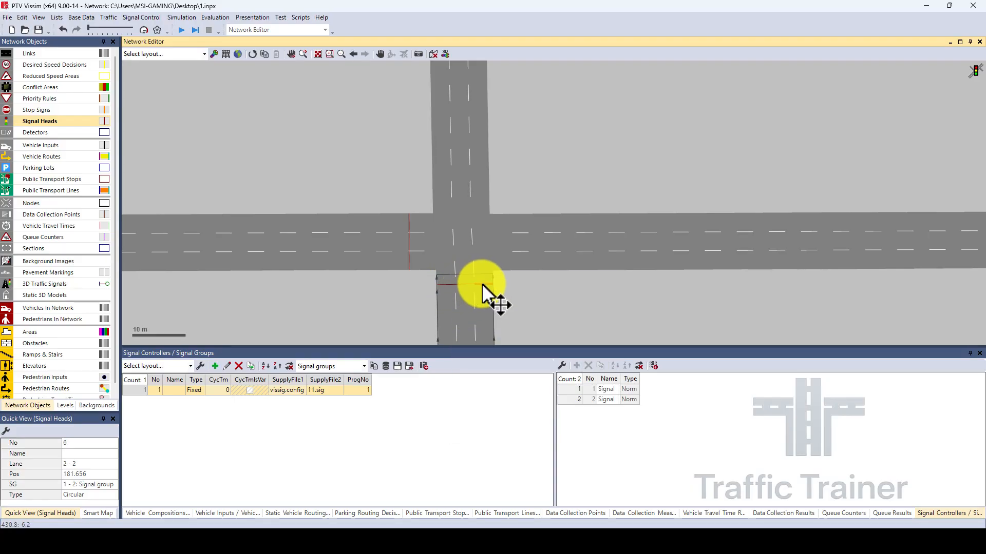
left_click_drag(483, 285, 482, 283)
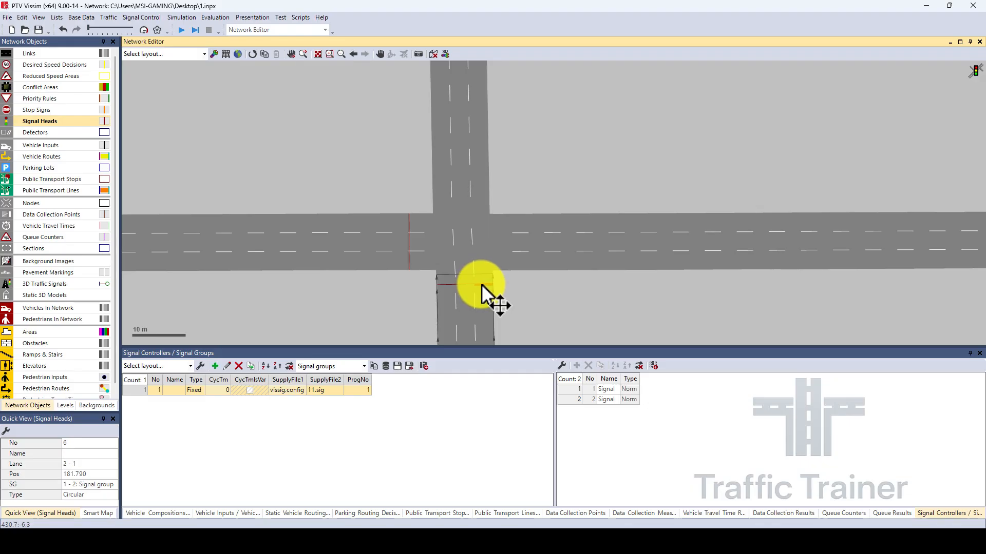
left_click(534, 294)
Add a vehicle input to link 1 and another to link 2.
scroll(528, 290, "down", 2)
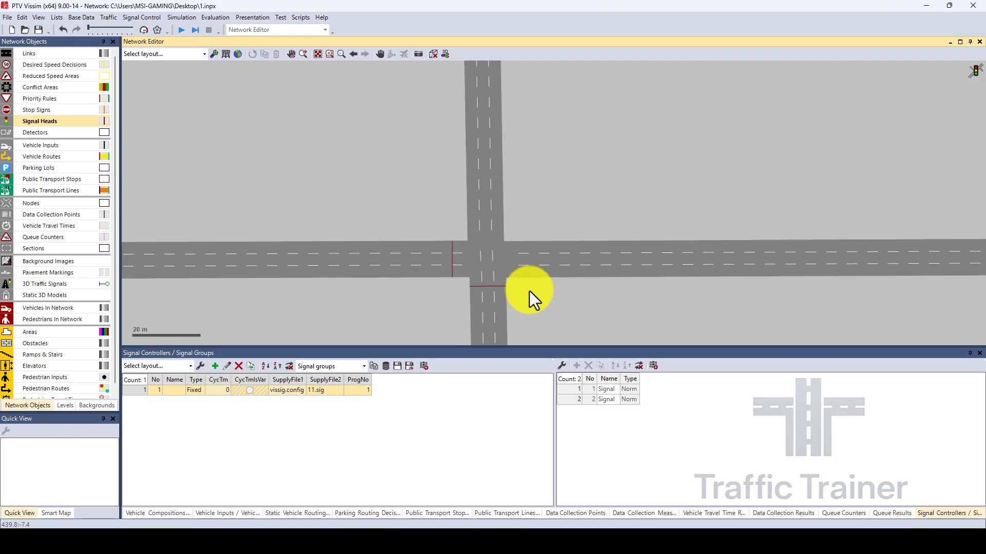
scroll(570, 305, "down", 2)
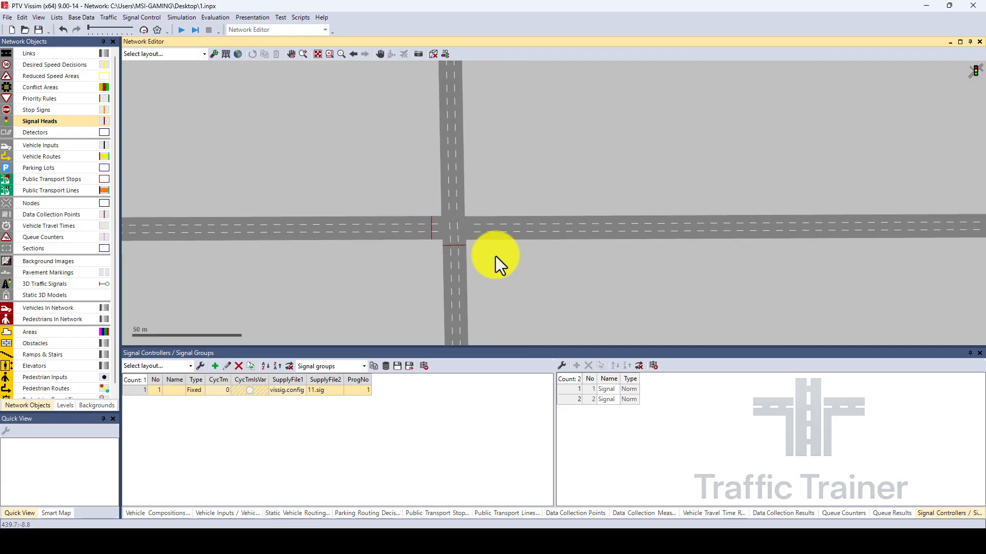
left_click_drag(546, 285, 548, 284)
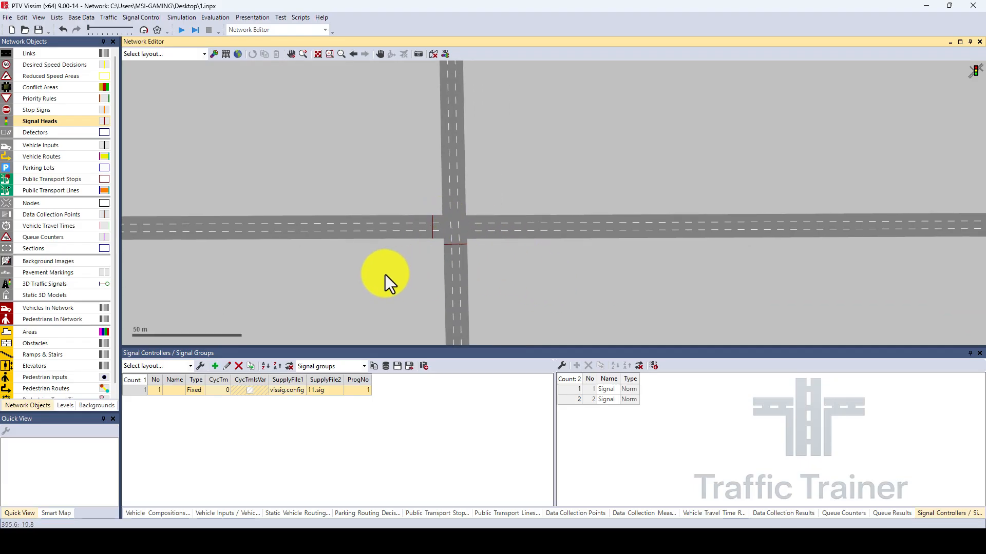
scroll(347, 272, "down", 1)
left_click_drag(331, 280, 332, 263)
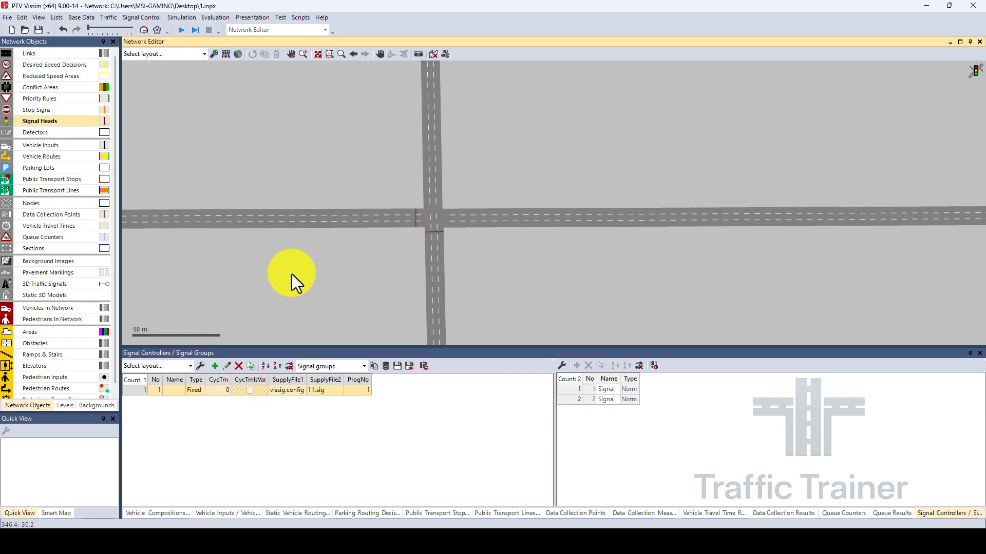
left_click(222, 249)
left_click(41, 146)
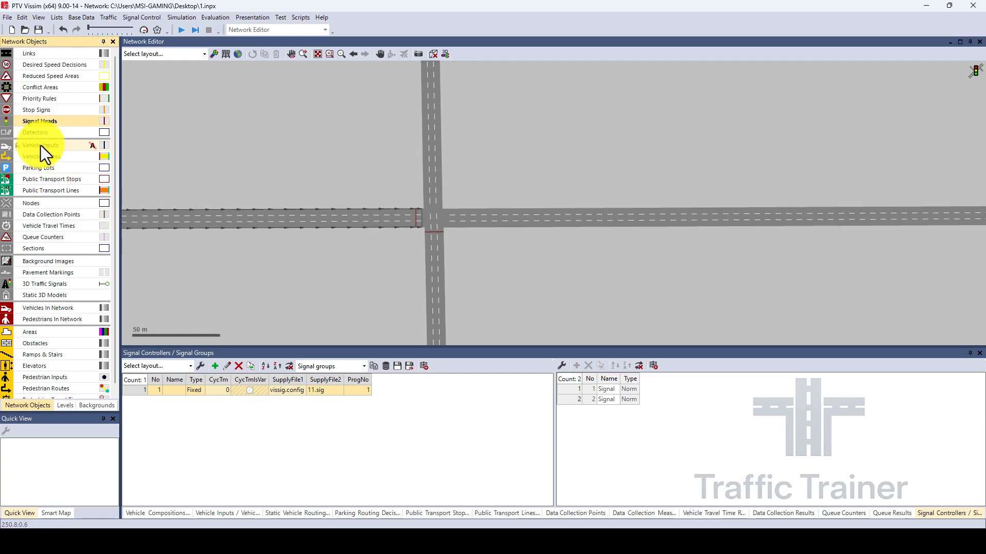
left_click(137, 222)
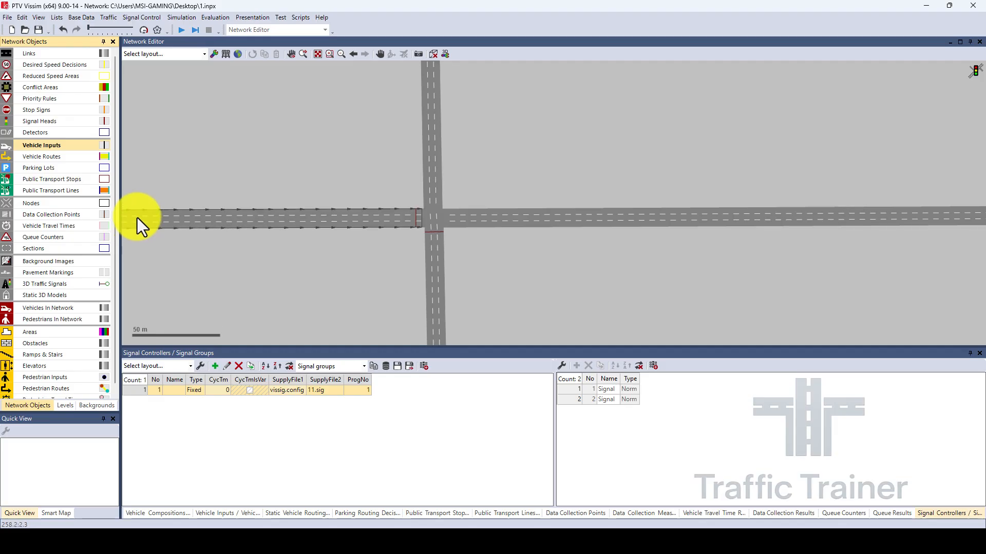
right_click(132, 221)
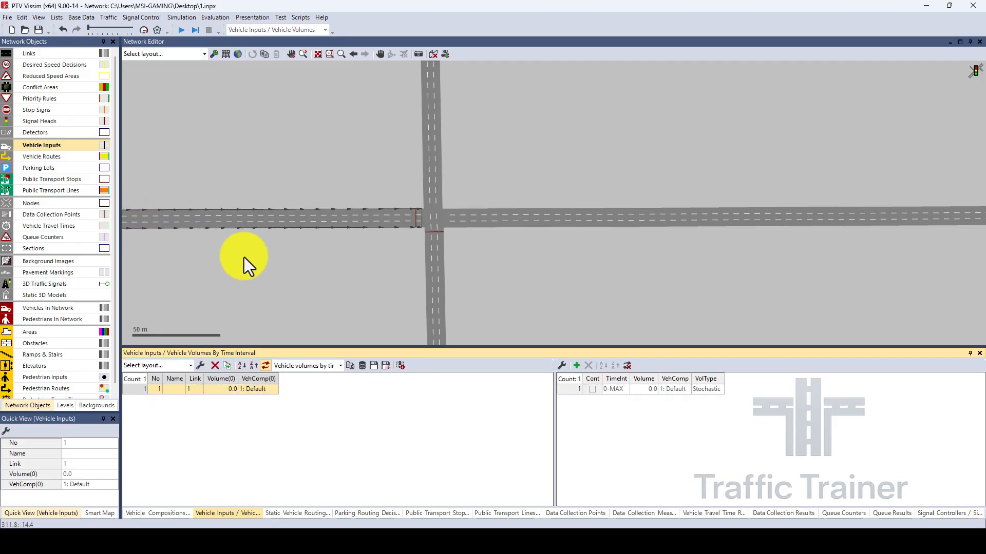
left_click(431, 331)
right_click(433, 327)
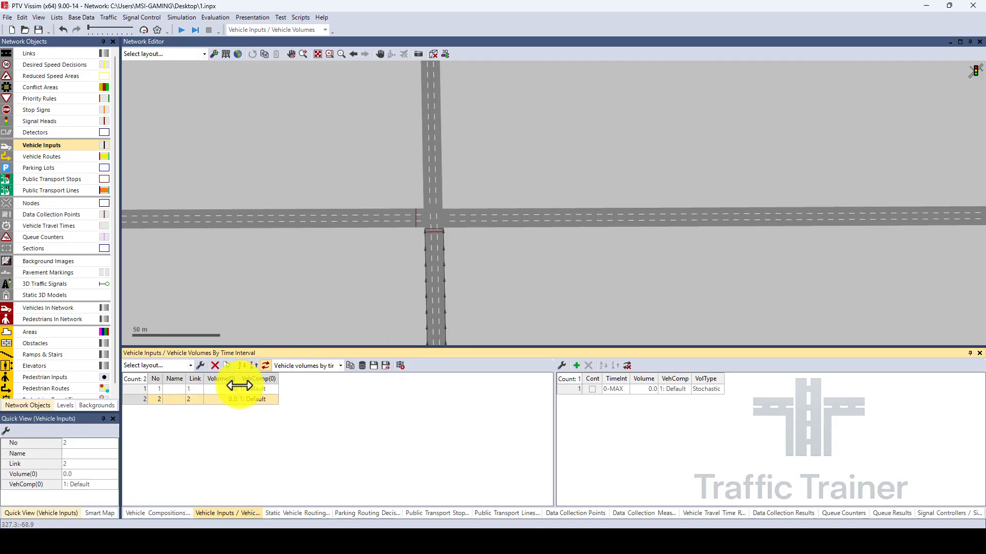
Set the vehicle input volume to 800 for link 1 and 700 for link 2.
left_click(223, 389)
left_click(223, 389)
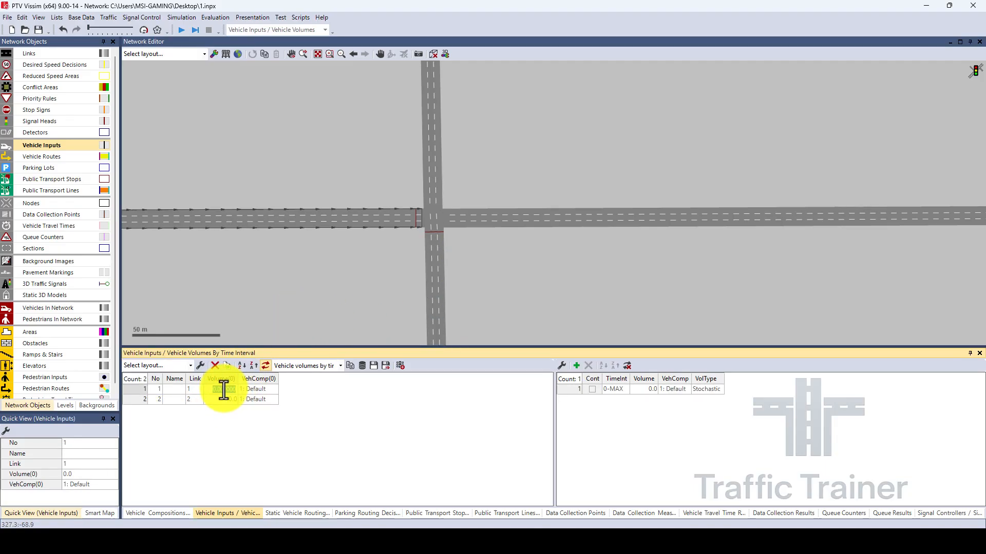
type("80")
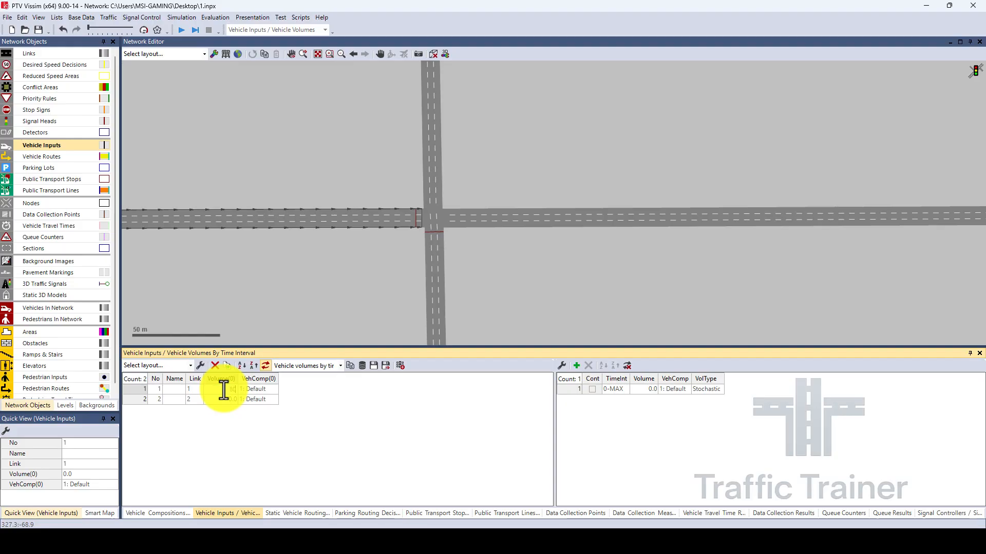
key("Tab")
key("Tab")
key("Tab")
key("Tab")
key("Tab")
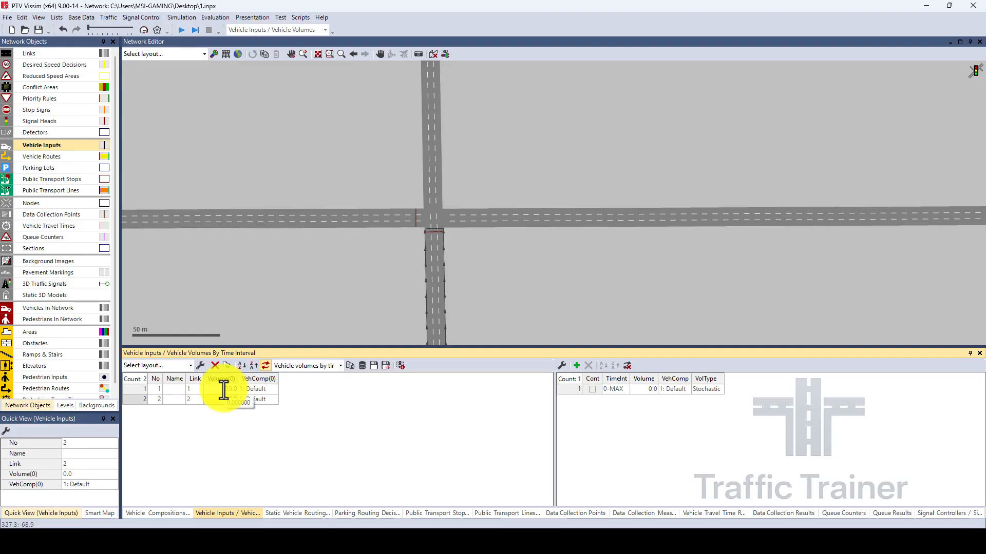
type("700")
key("Return")
left_click(368, 278)
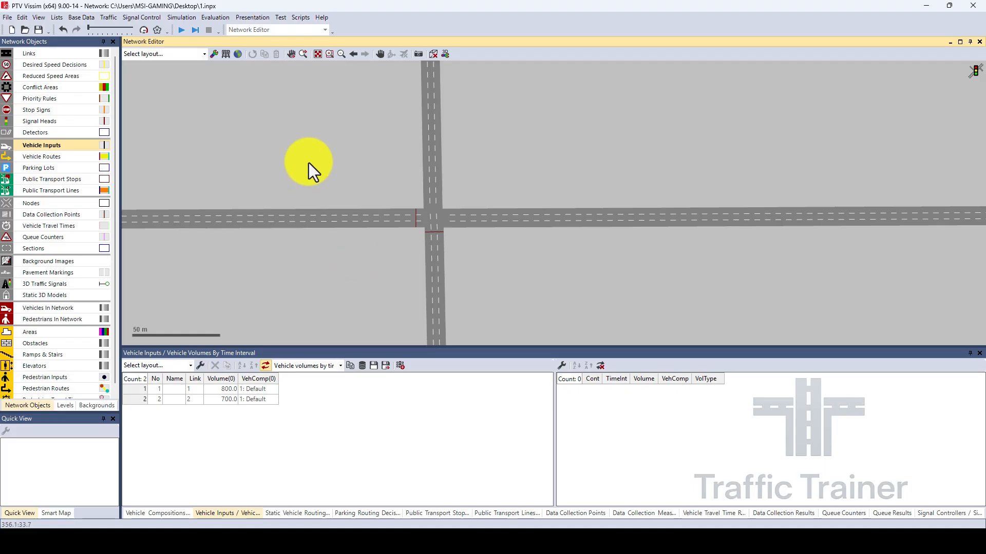
Run the simulation continuously and turn on quick mode while it is running.
left_click(180, 28)
left_click(494, 302)
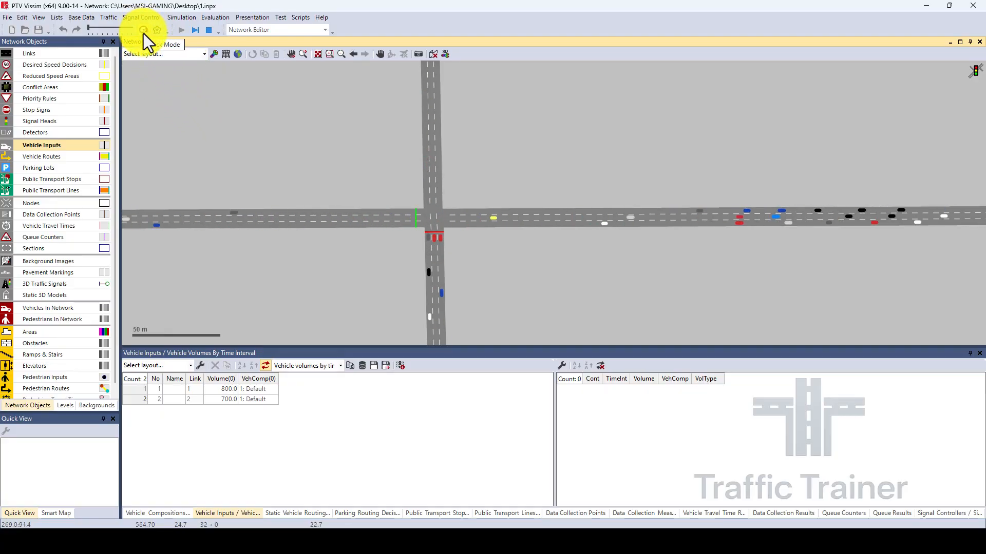
left_click(144, 31)
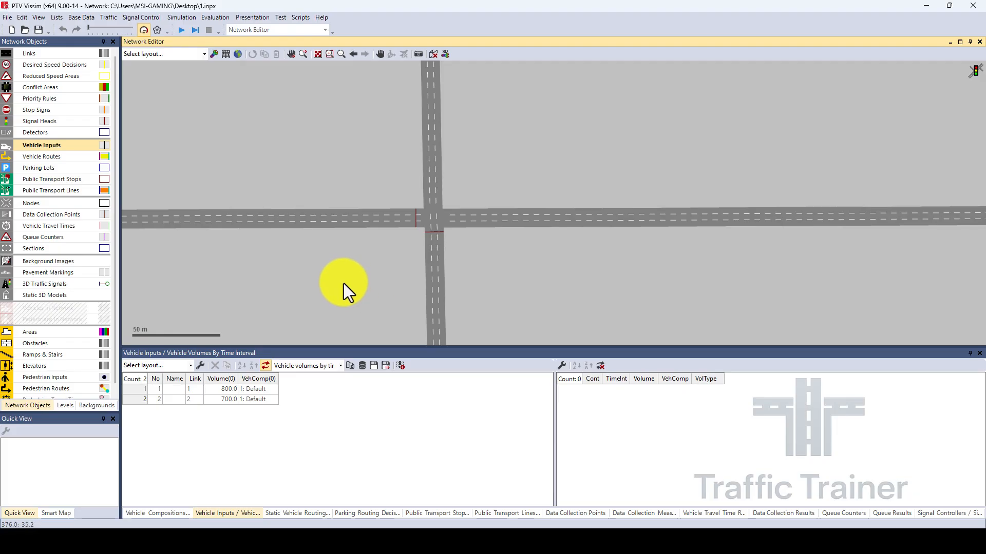
Draw a four-cornered node polygon around the intersection, enclosing the signal heads of both approaches.
left_click(33, 204)
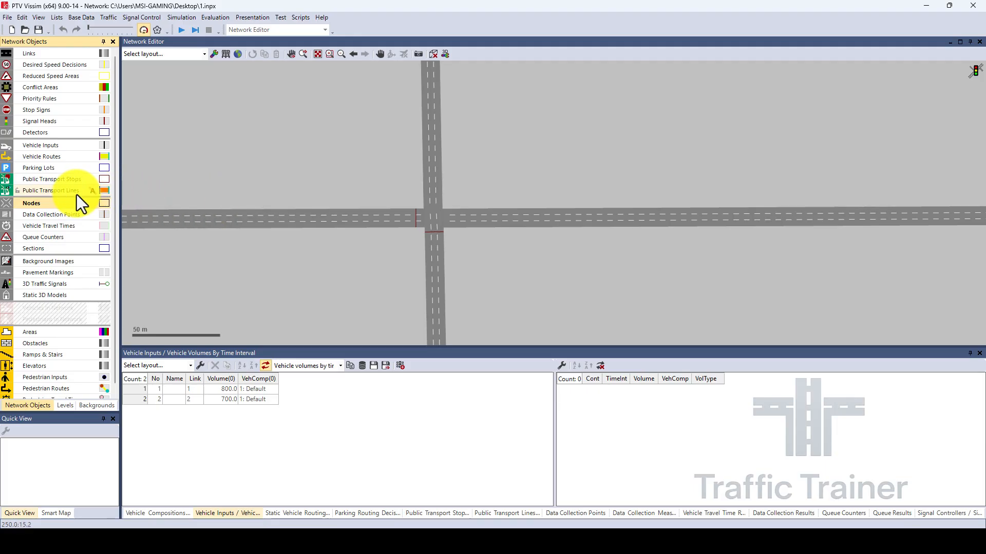
left_click(392, 159)
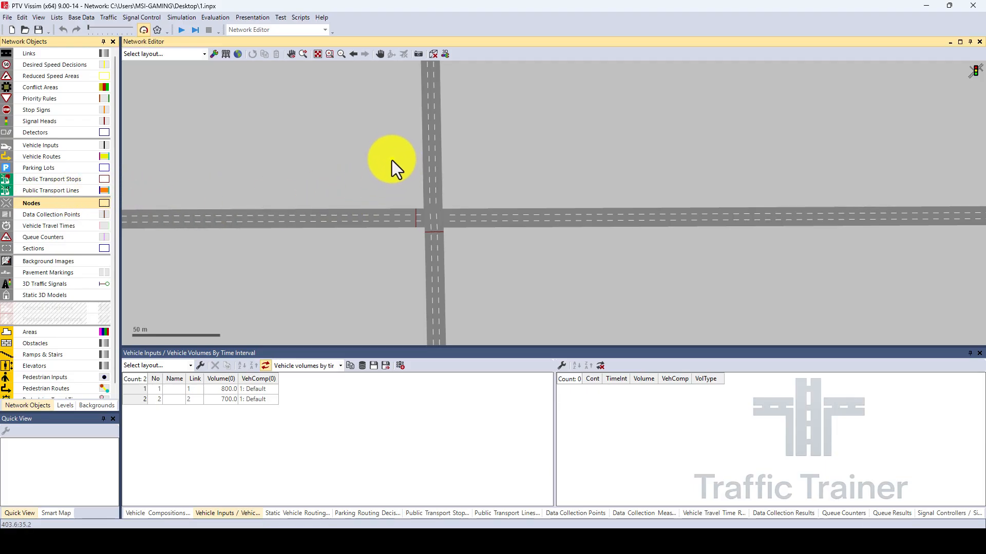
left_click(487, 158)
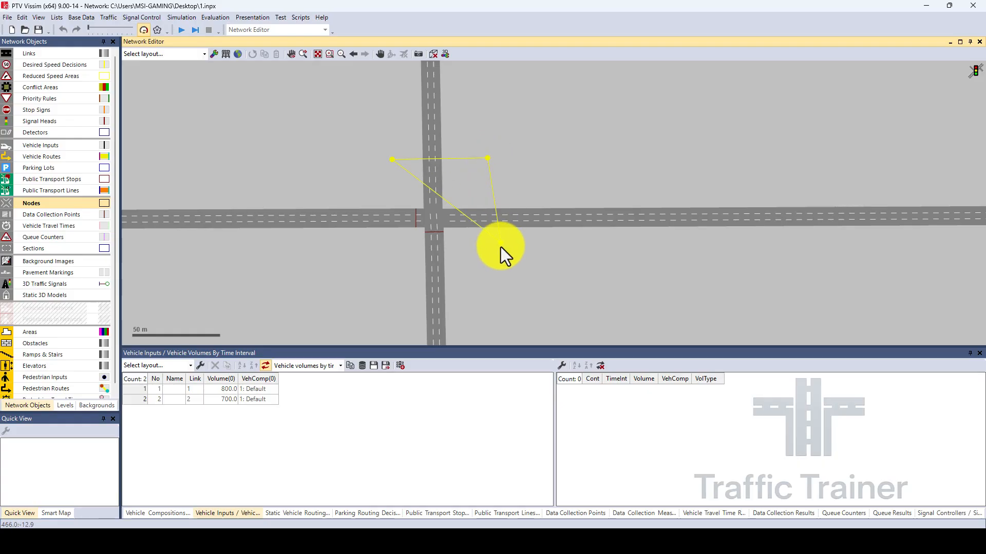
left_click(491, 277)
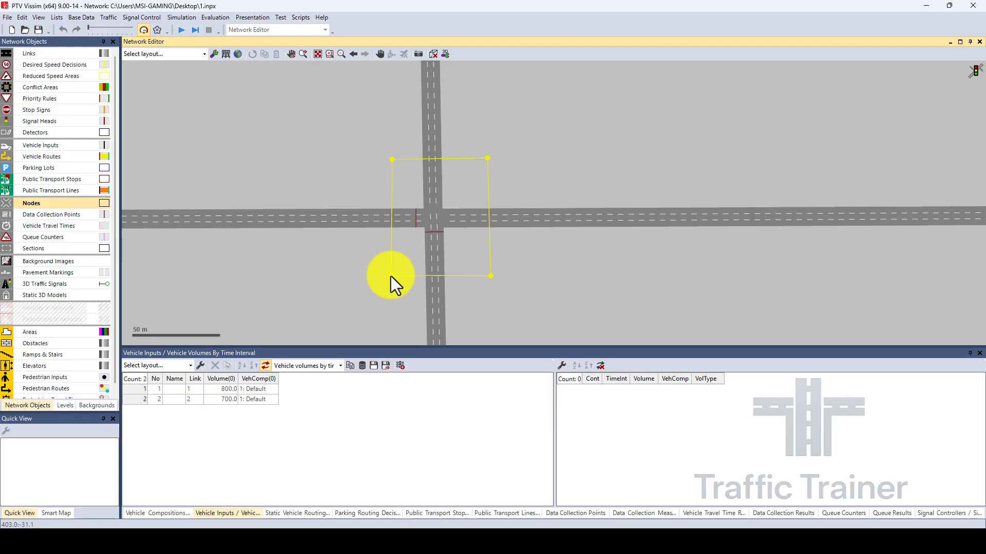
double_click(390, 277)
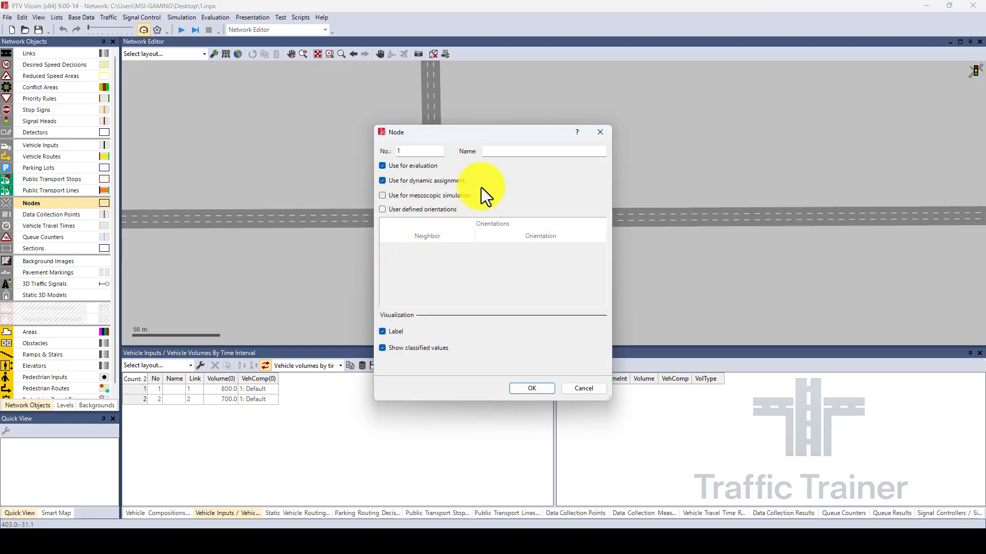
Name the new node A and accept its settings.
left_click_drag(492, 137, 246, 71)
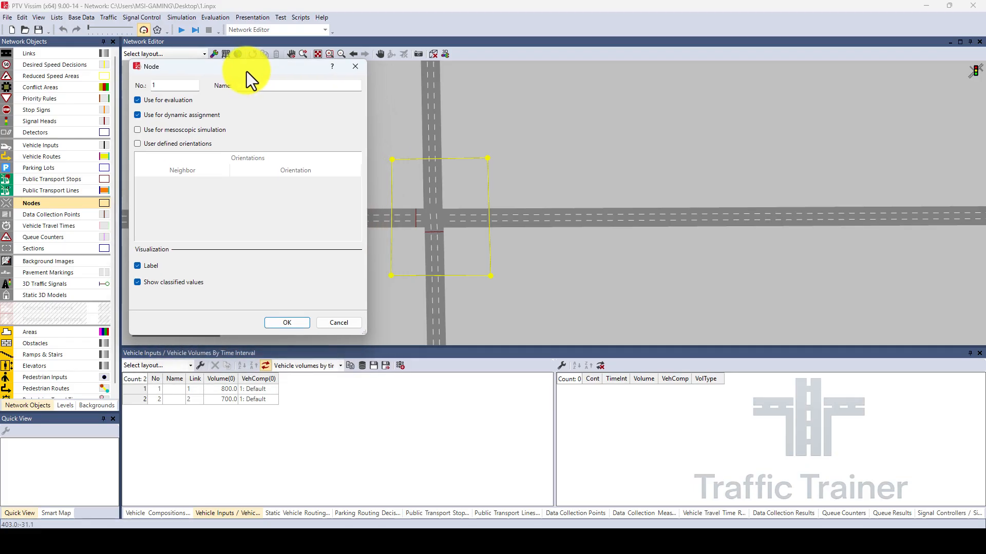
left_click(267, 87)
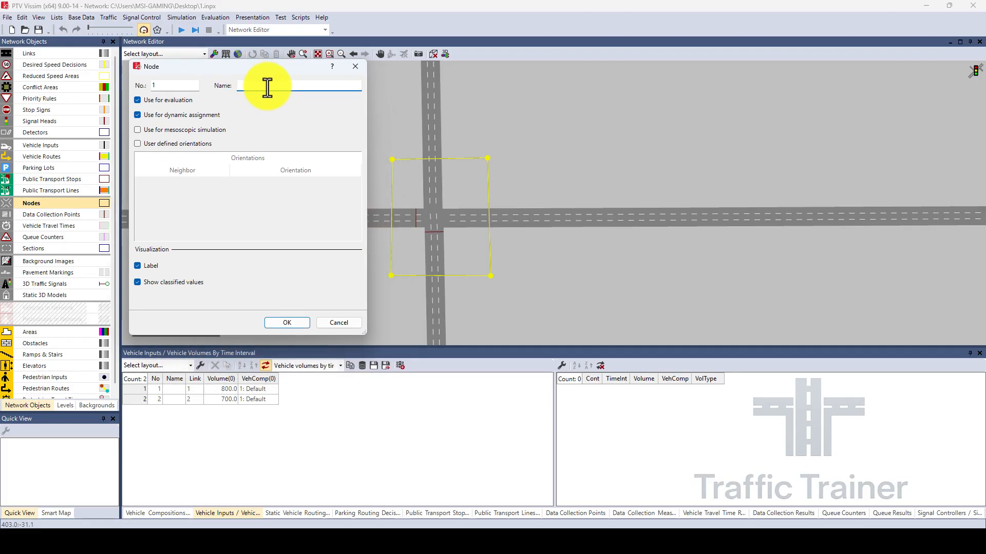
type("A")
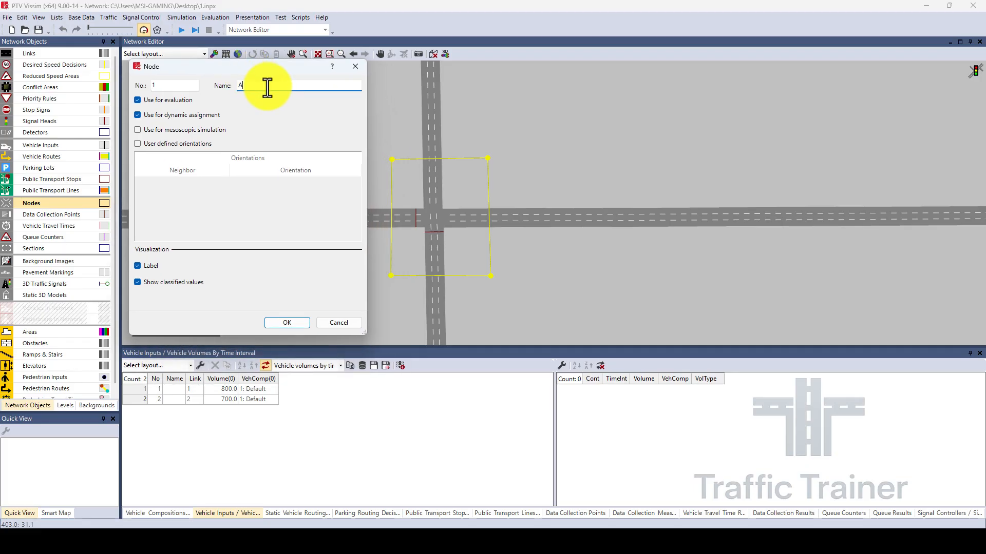
left_click(289, 323)
left_click(278, 276)
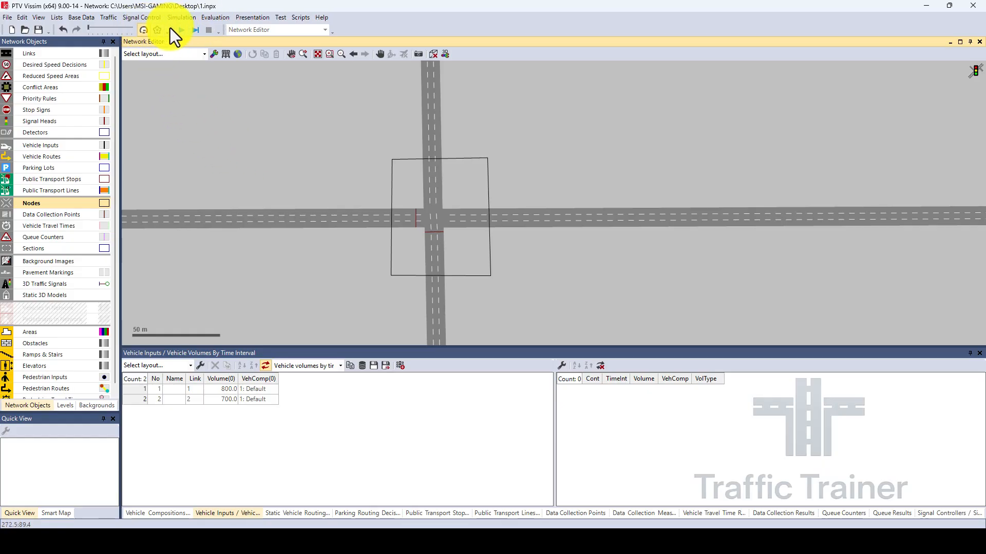
Enable data collection for nodes in the evaluation configuration's result attributes and accept the configuration.
left_click(212, 19)
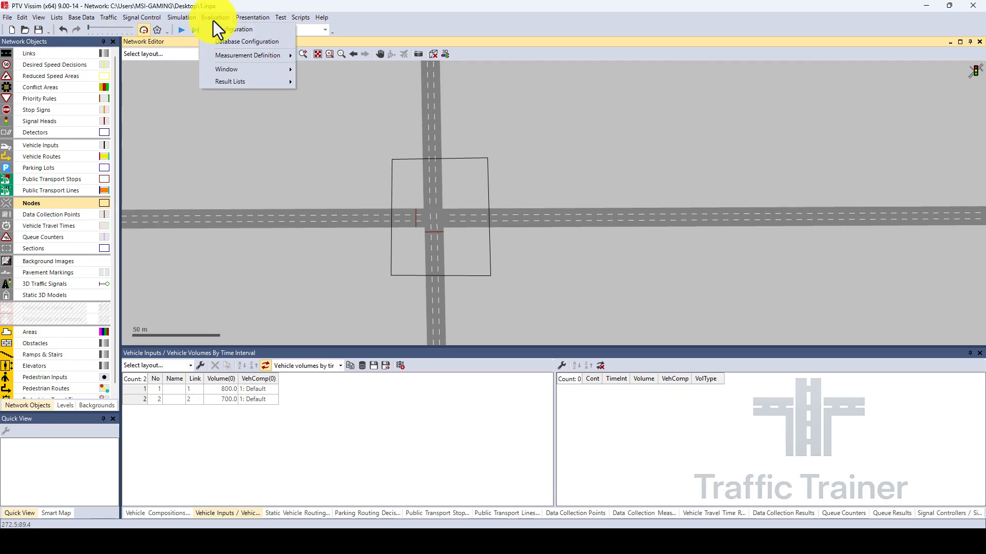
left_click(221, 33)
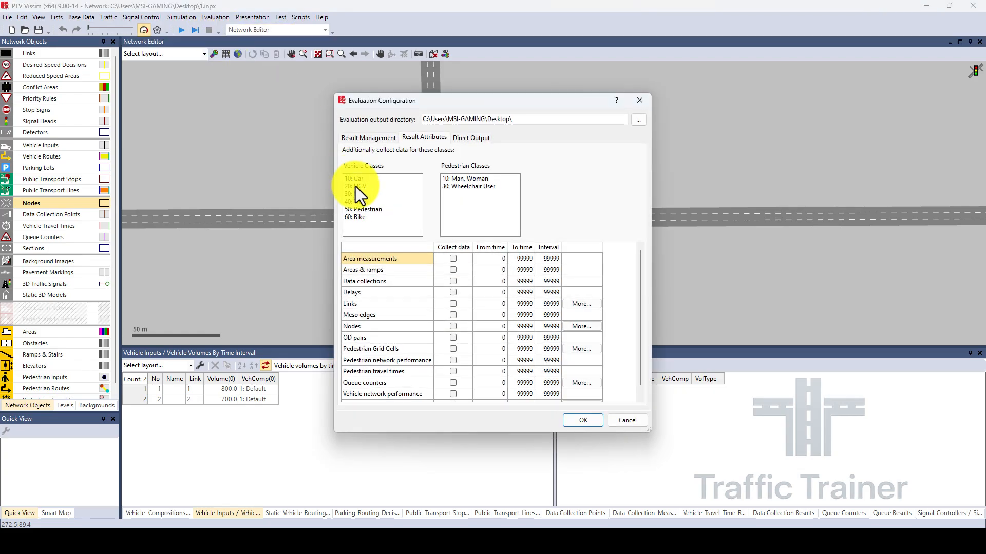
left_click(452, 327)
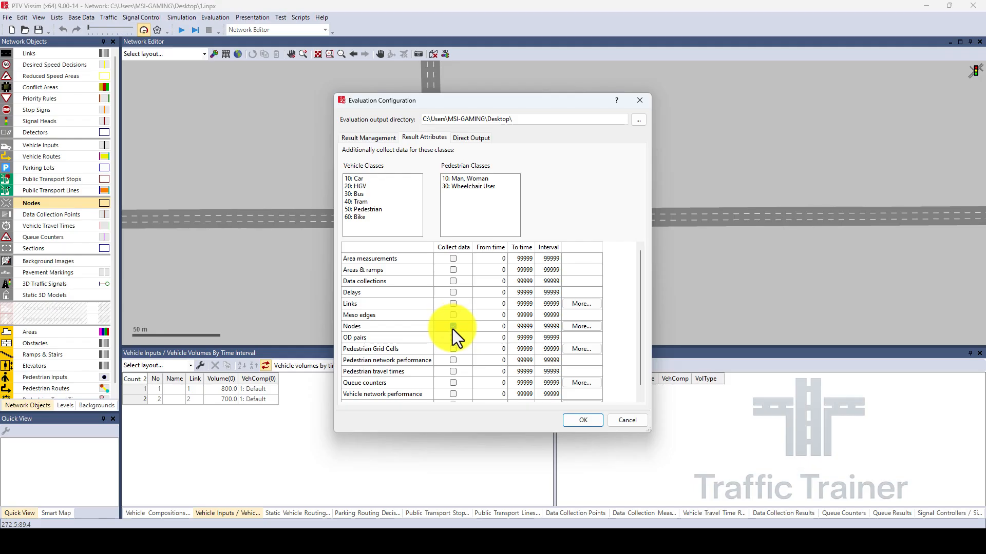
left_click(579, 420)
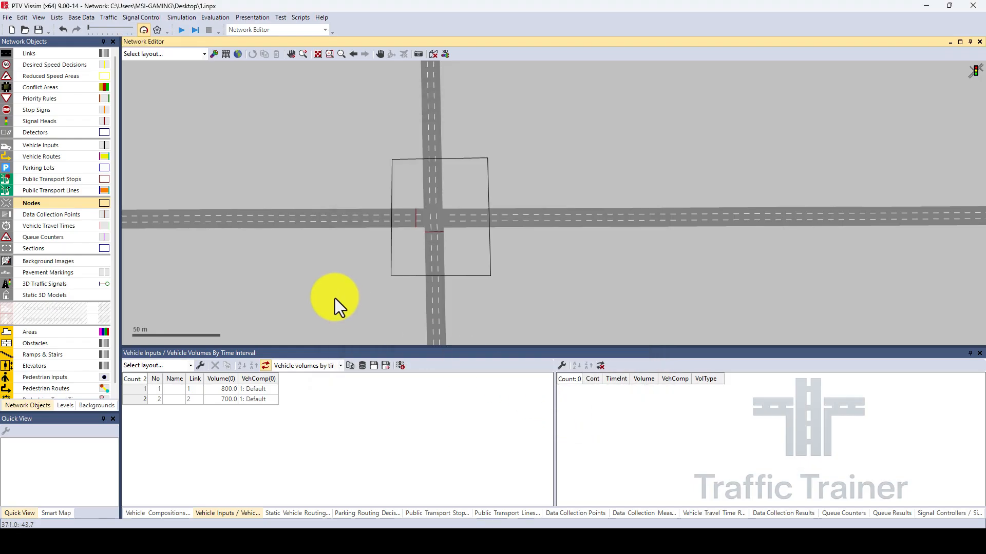
Check the number of runs in the simulation parameters and accept the settings.
left_click(184, 18)
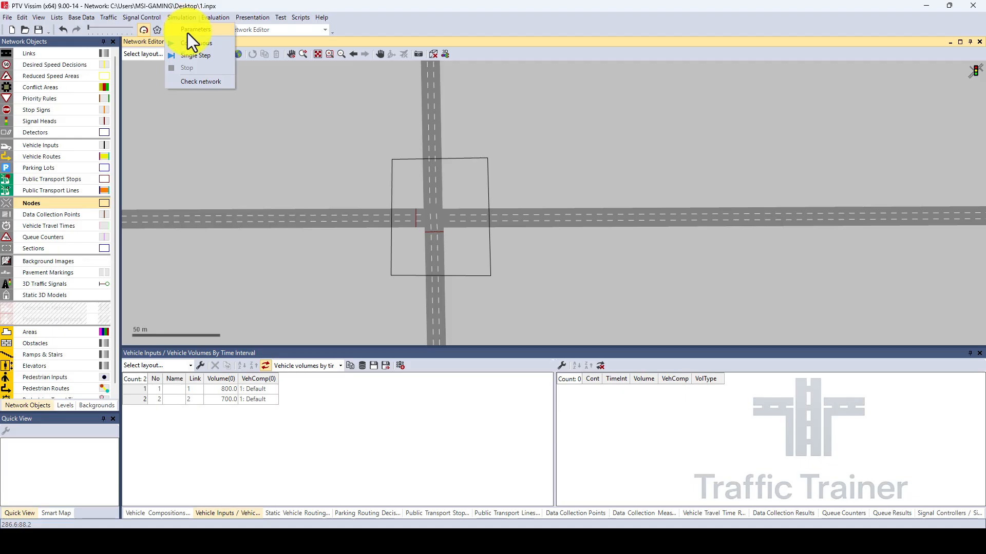
left_click(187, 33)
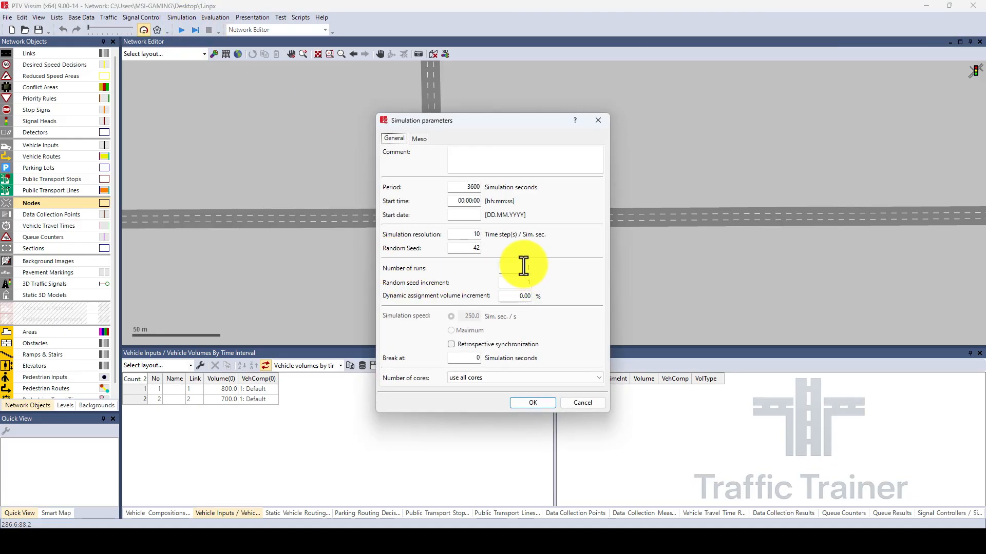
left_click(524, 266)
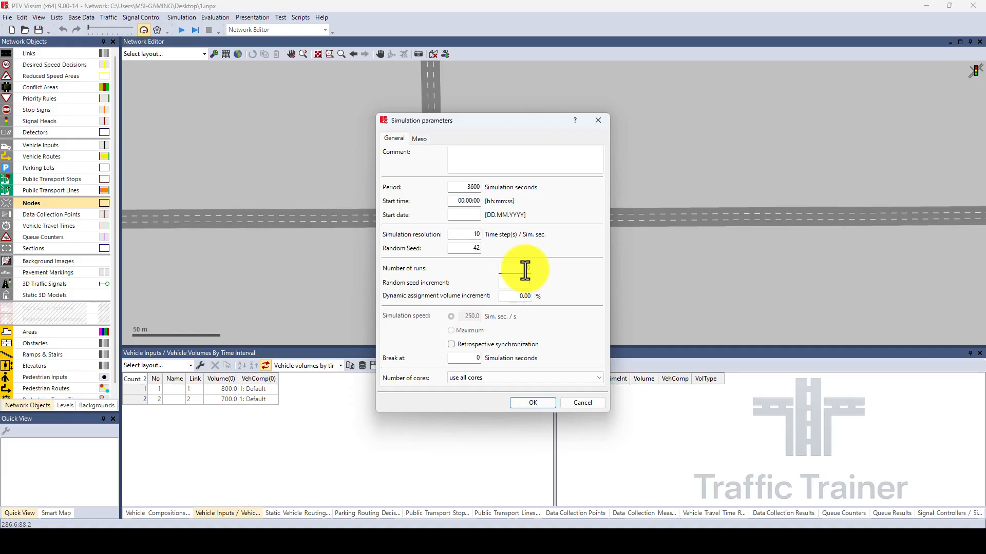
left_click(520, 405)
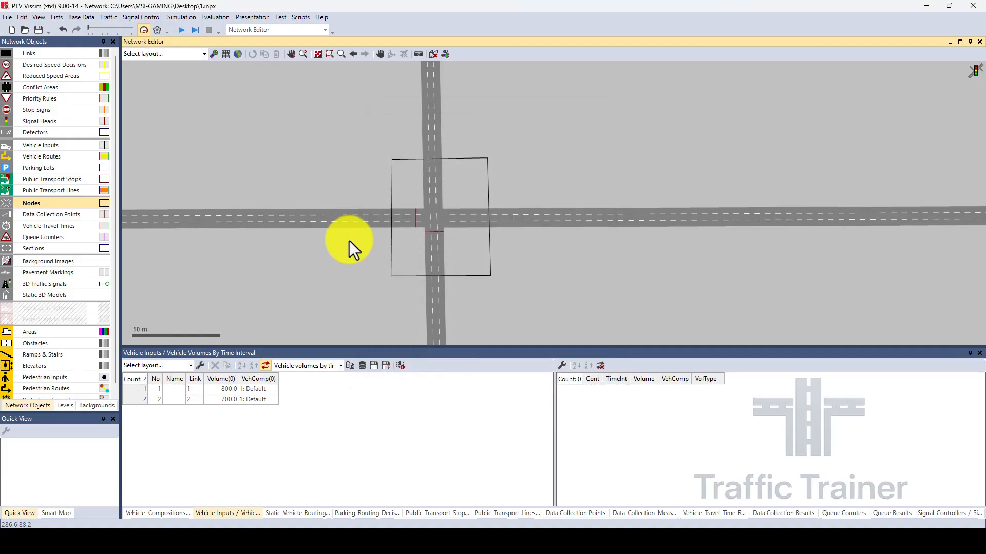
Run the continuous simulation of the intersection without saving the changes to the network file.
left_click(180, 30)
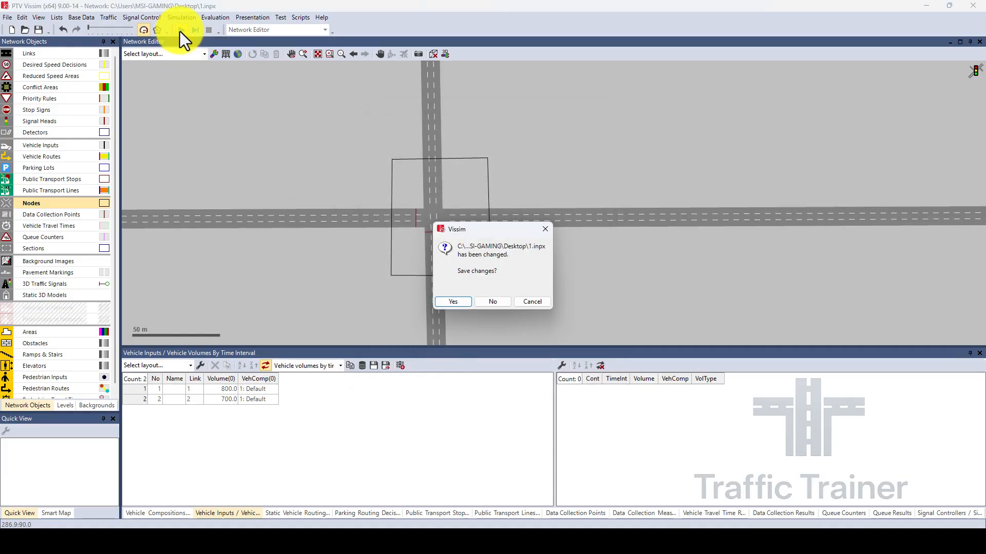
left_click(494, 300)
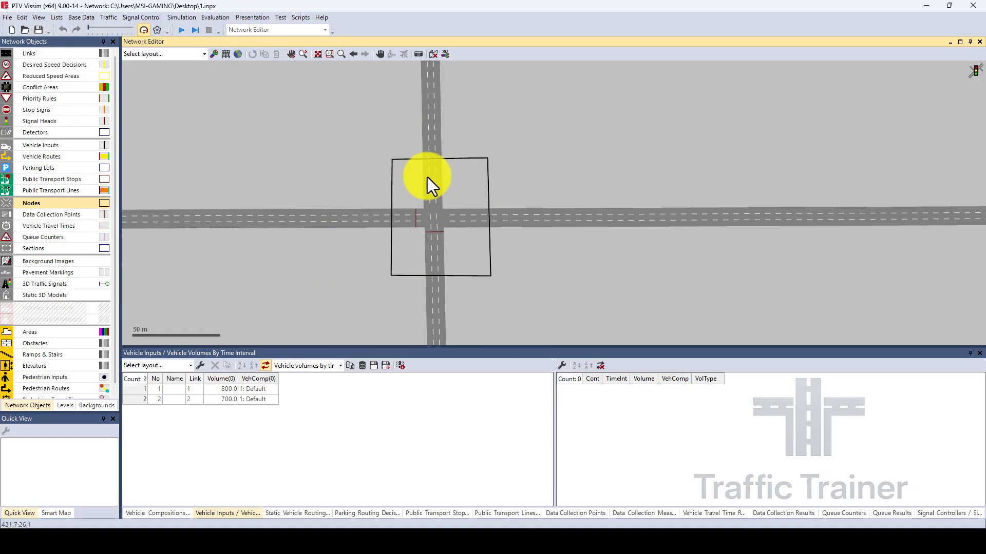
Open the Node Results list with more rows in view and select the Average row covering all movements of node A.
left_click(220, 18)
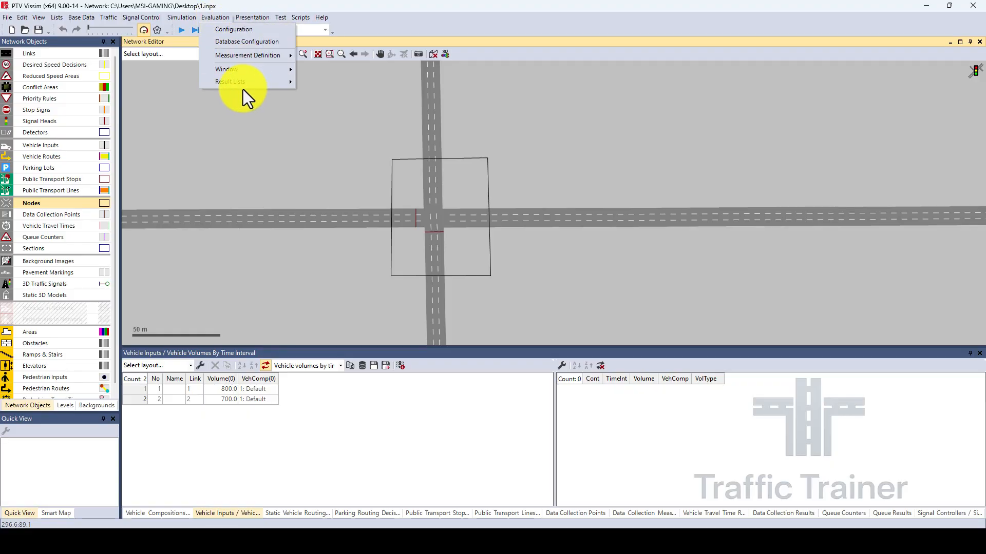
mouse_move(236, 84)
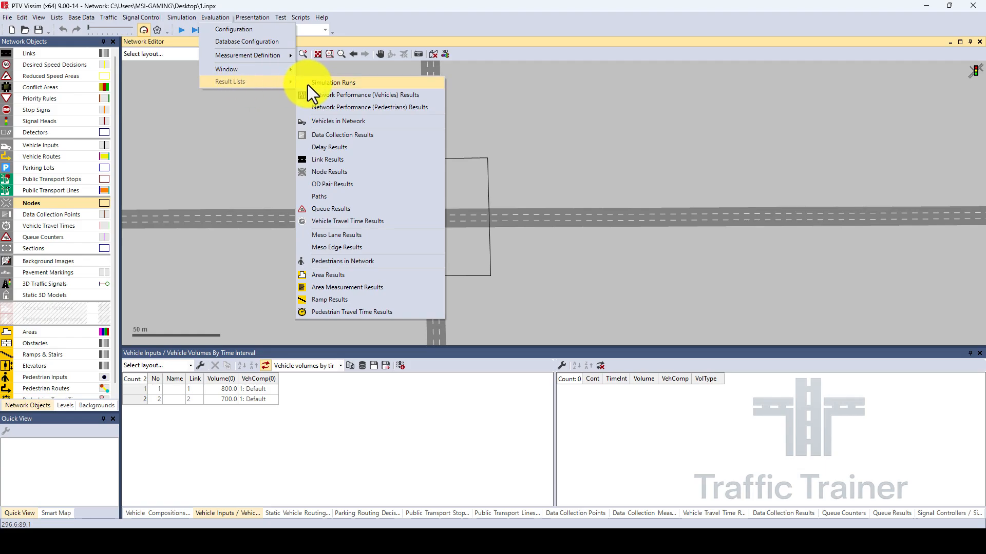
left_click(330, 174)
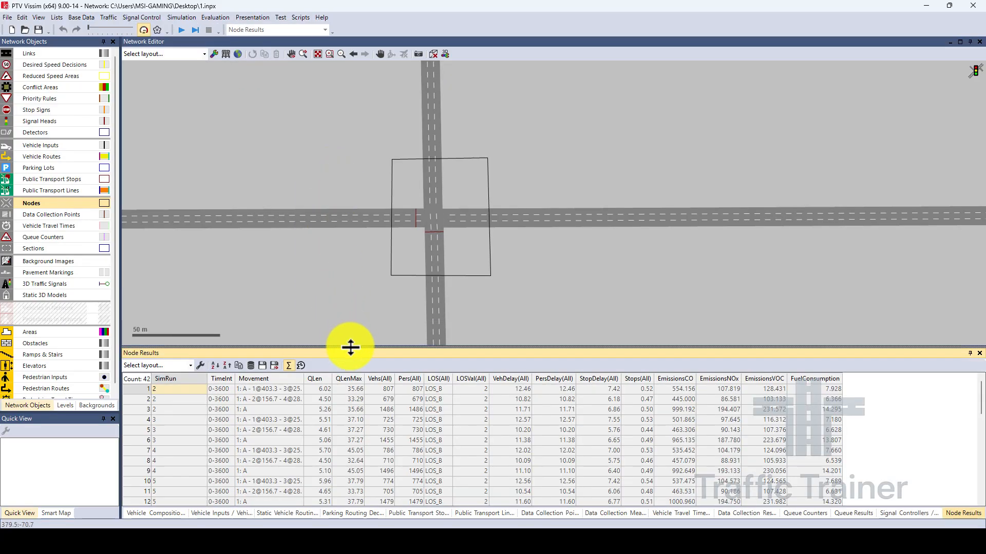
left_click_drag(352, 347, 350, 252)
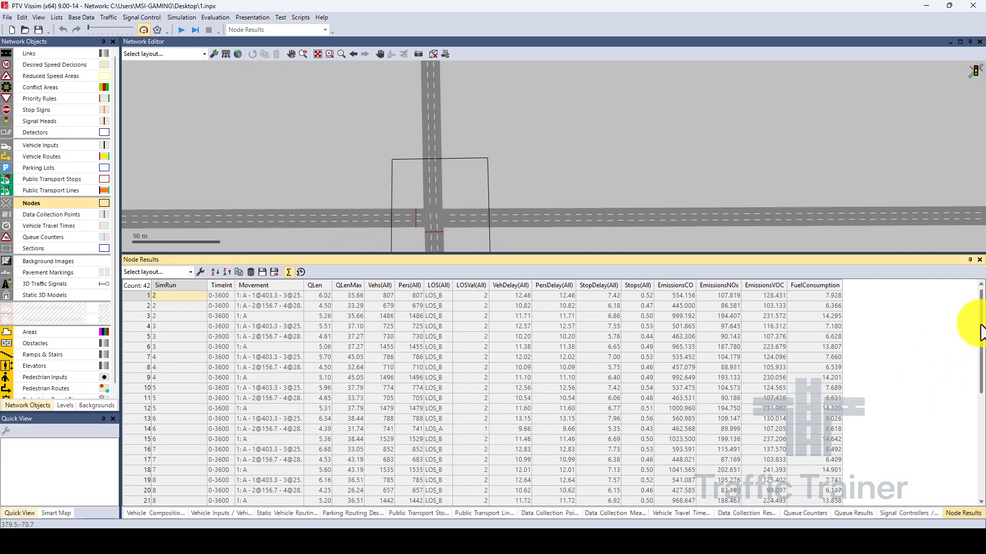
left_click_drag(980, 321, 983, 413)
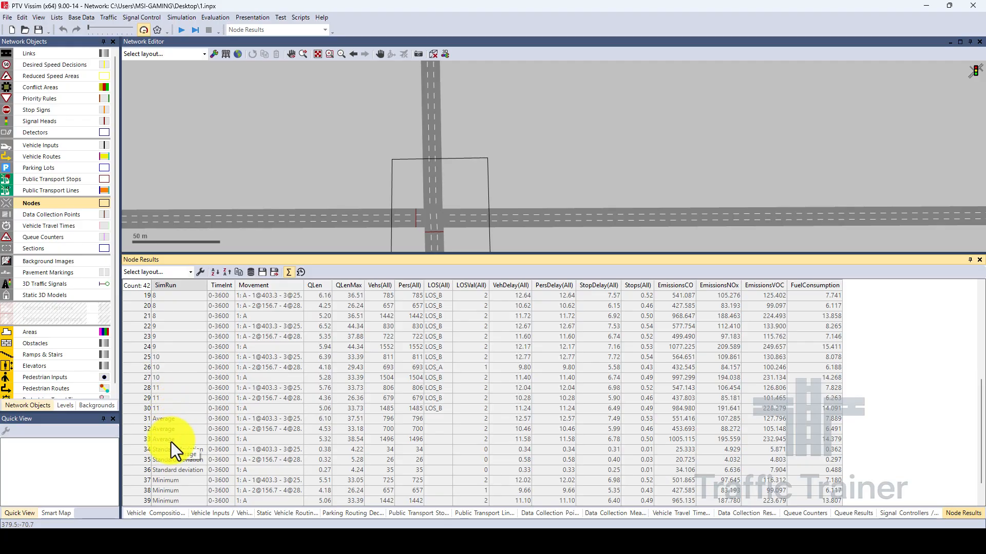
left_click(132, 440)
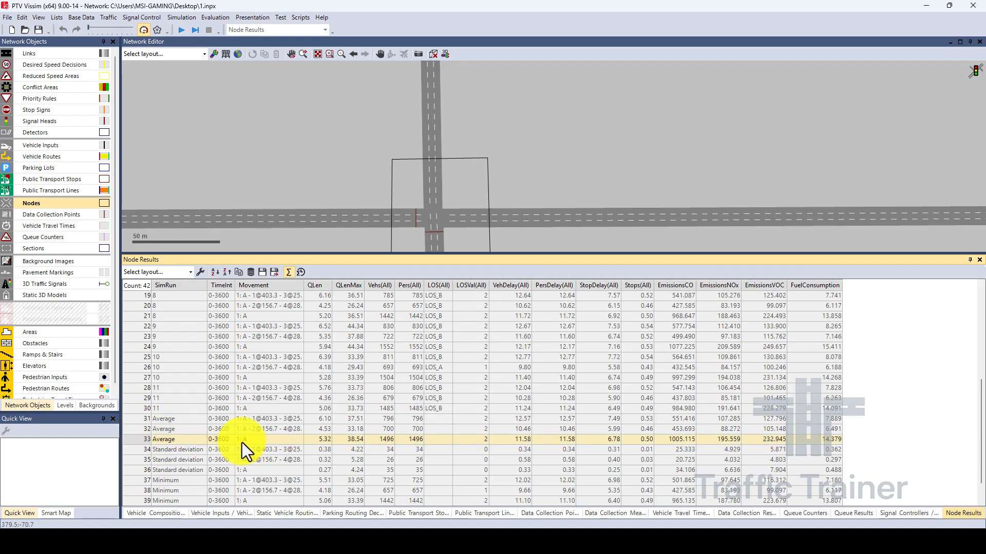